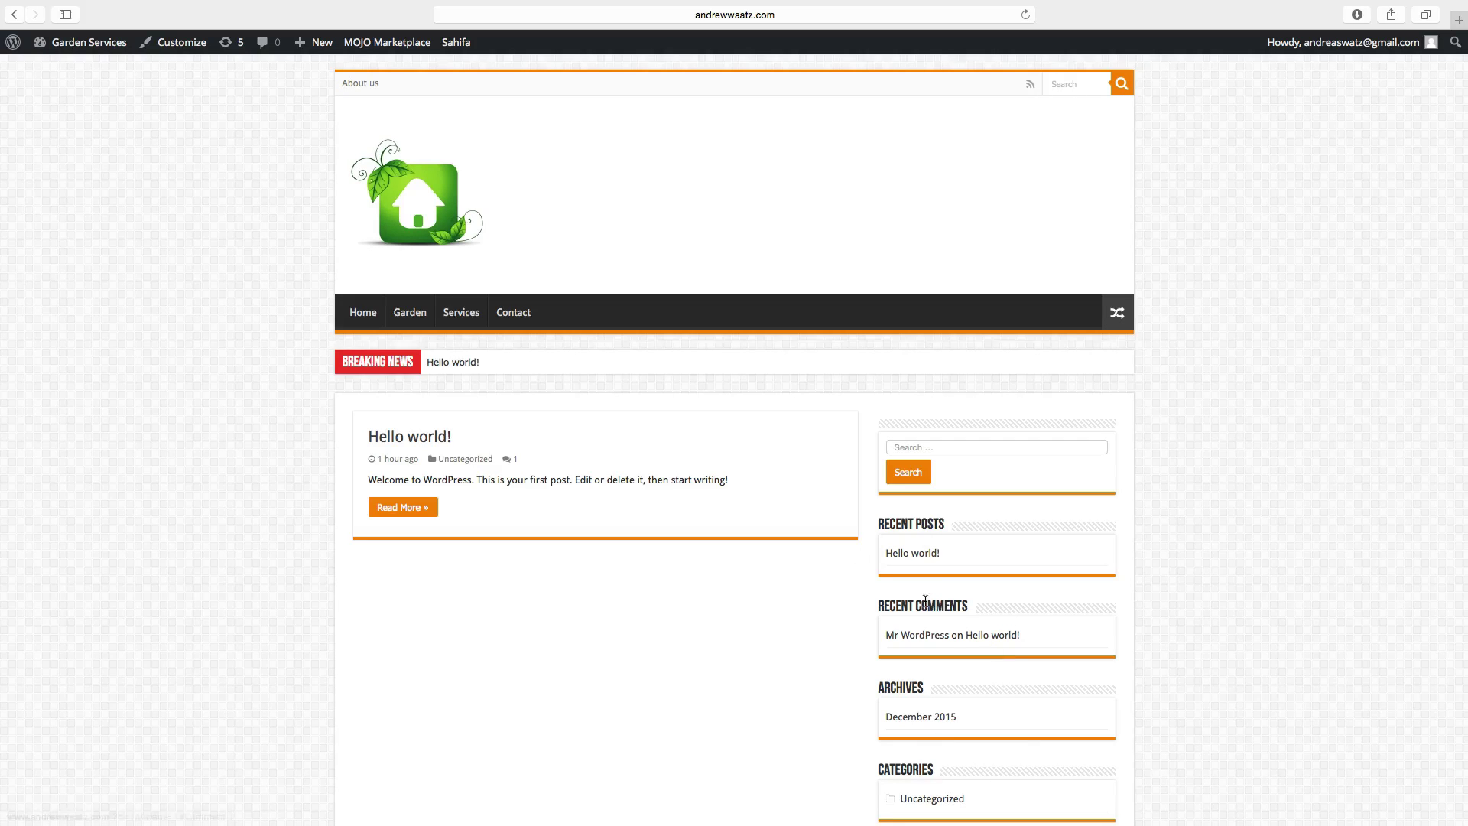
Step: On the Widgets page, delete the Search, Recent Posts and Recent Comments widgets from the Primary Widget Area
{"action": "mouse_move", "coordinate": [80, 44]}
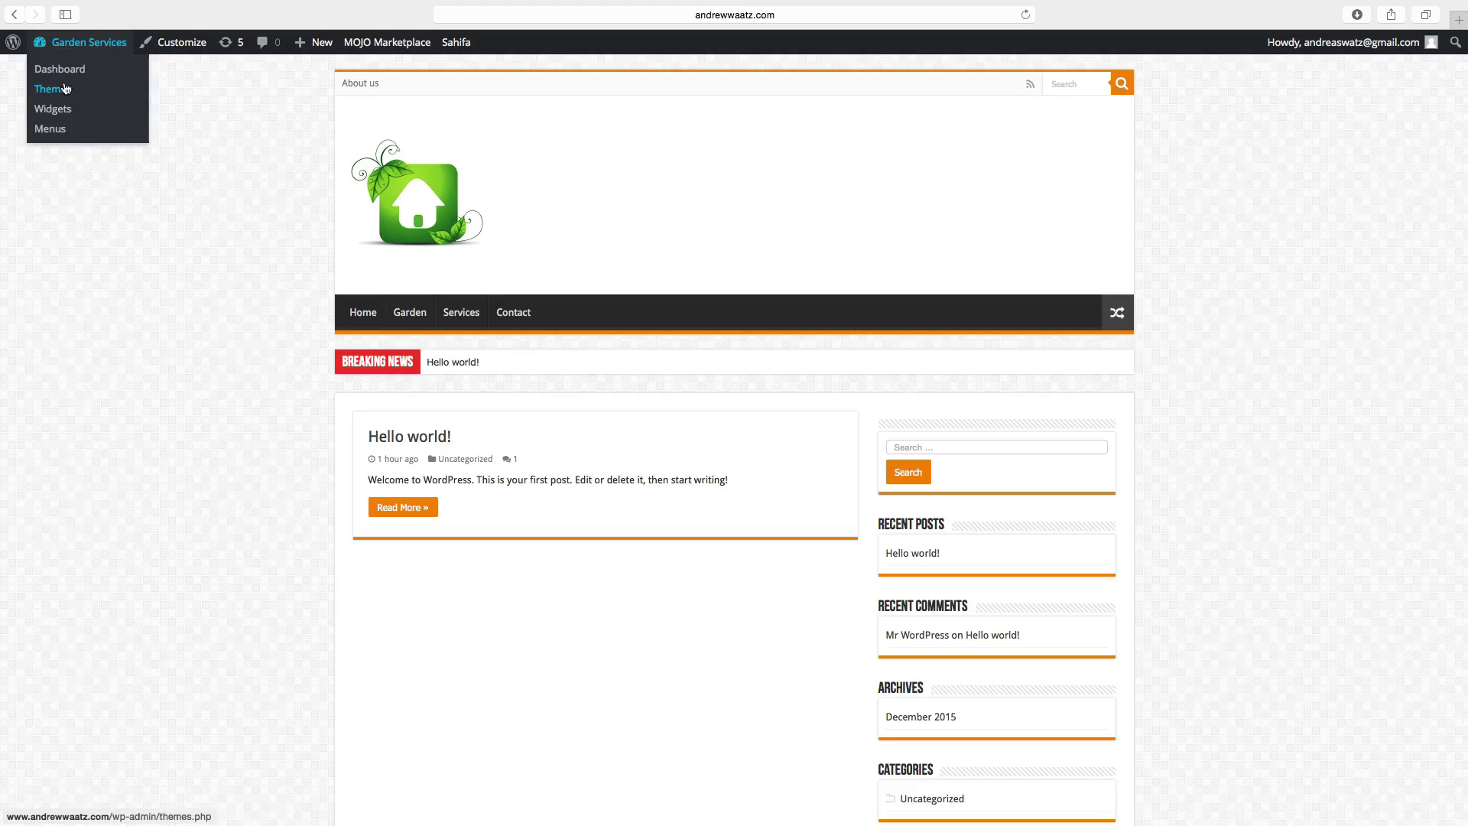
{"action": "left_click", "coordinate": [59, 111]}
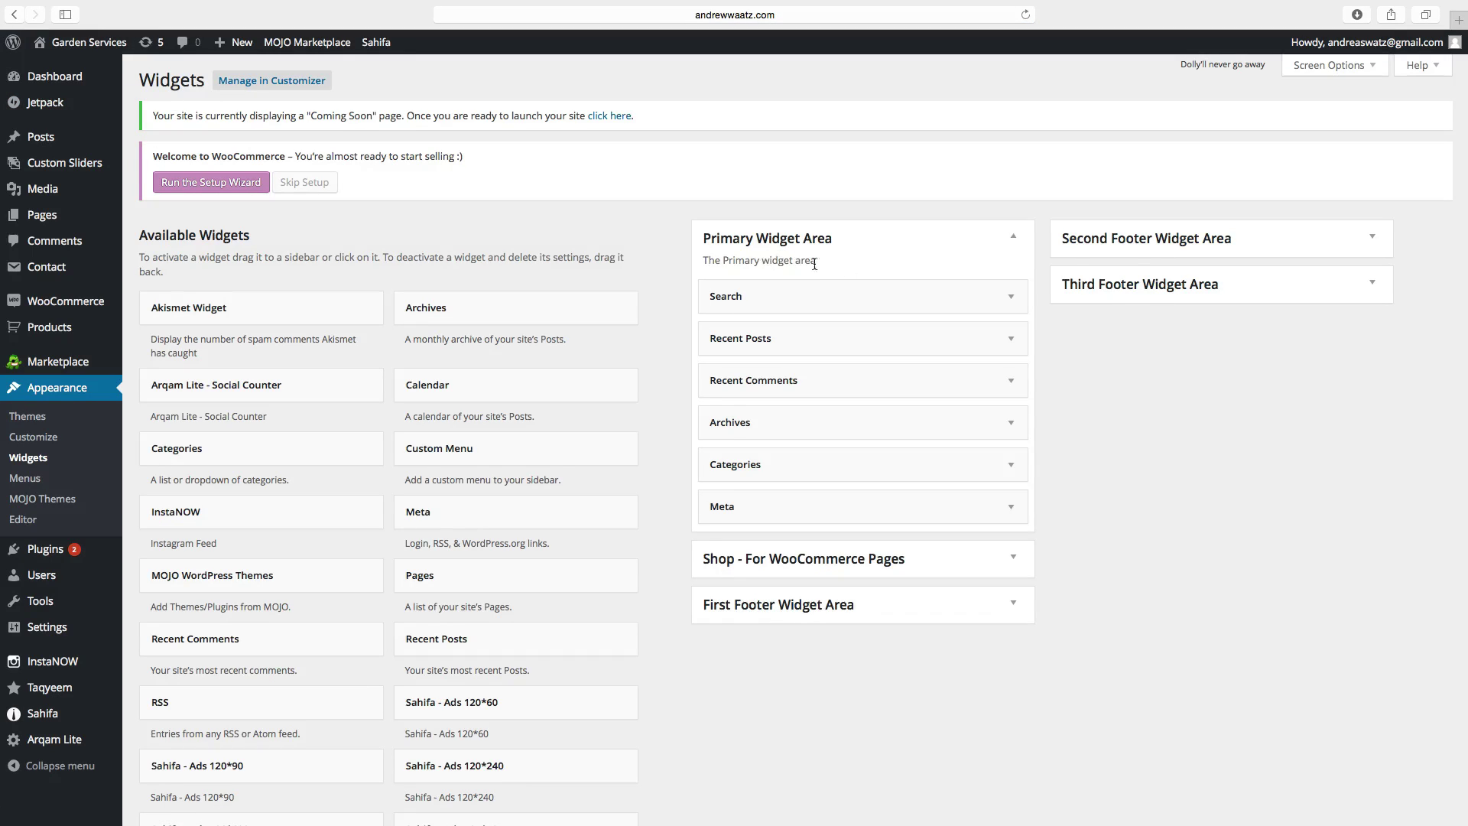
{"action": "left_click", "coordinate": [951, 299]}
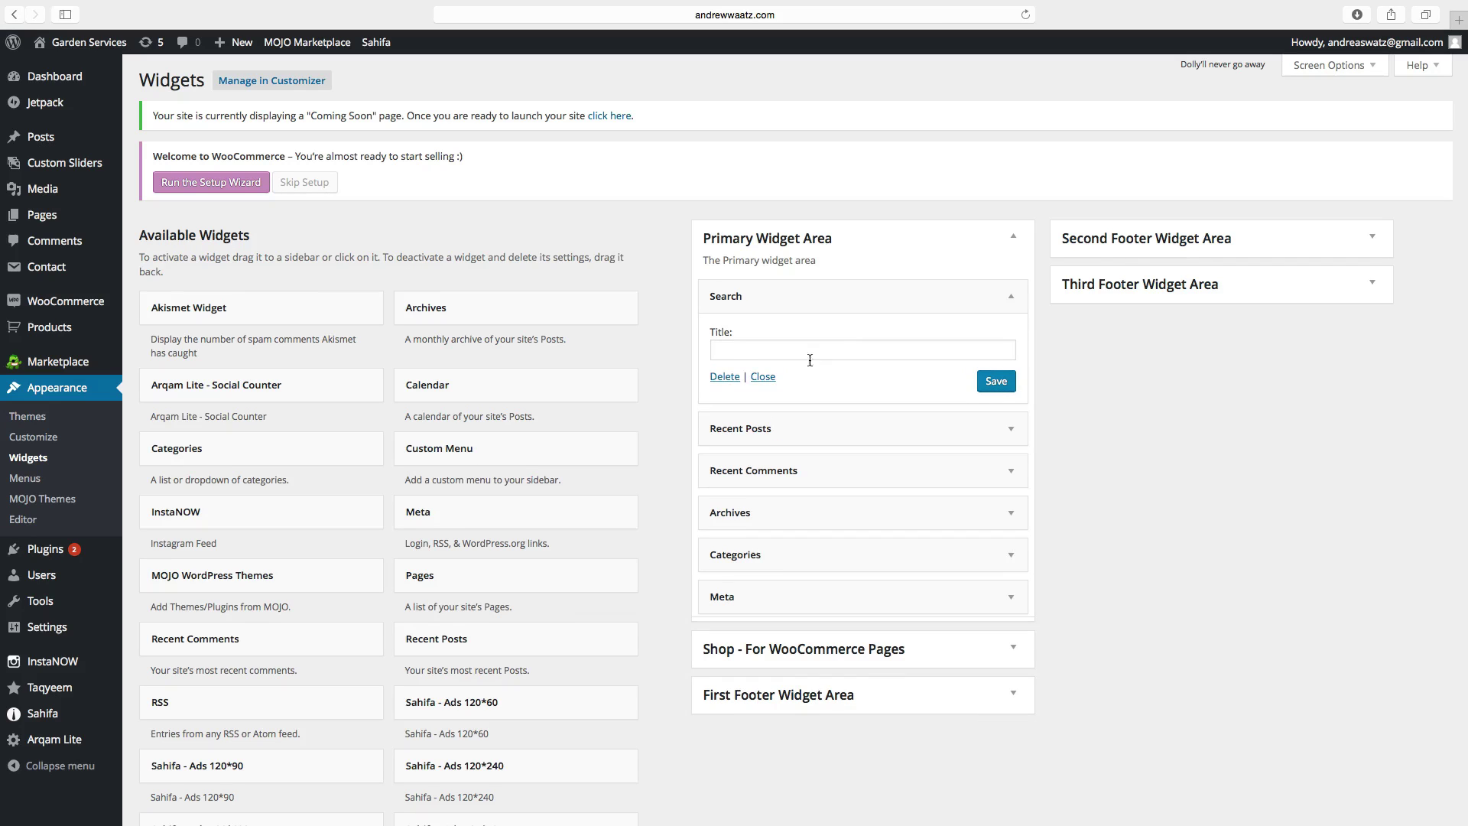
{"action": "left_click", "coordinate": [717, 378]}
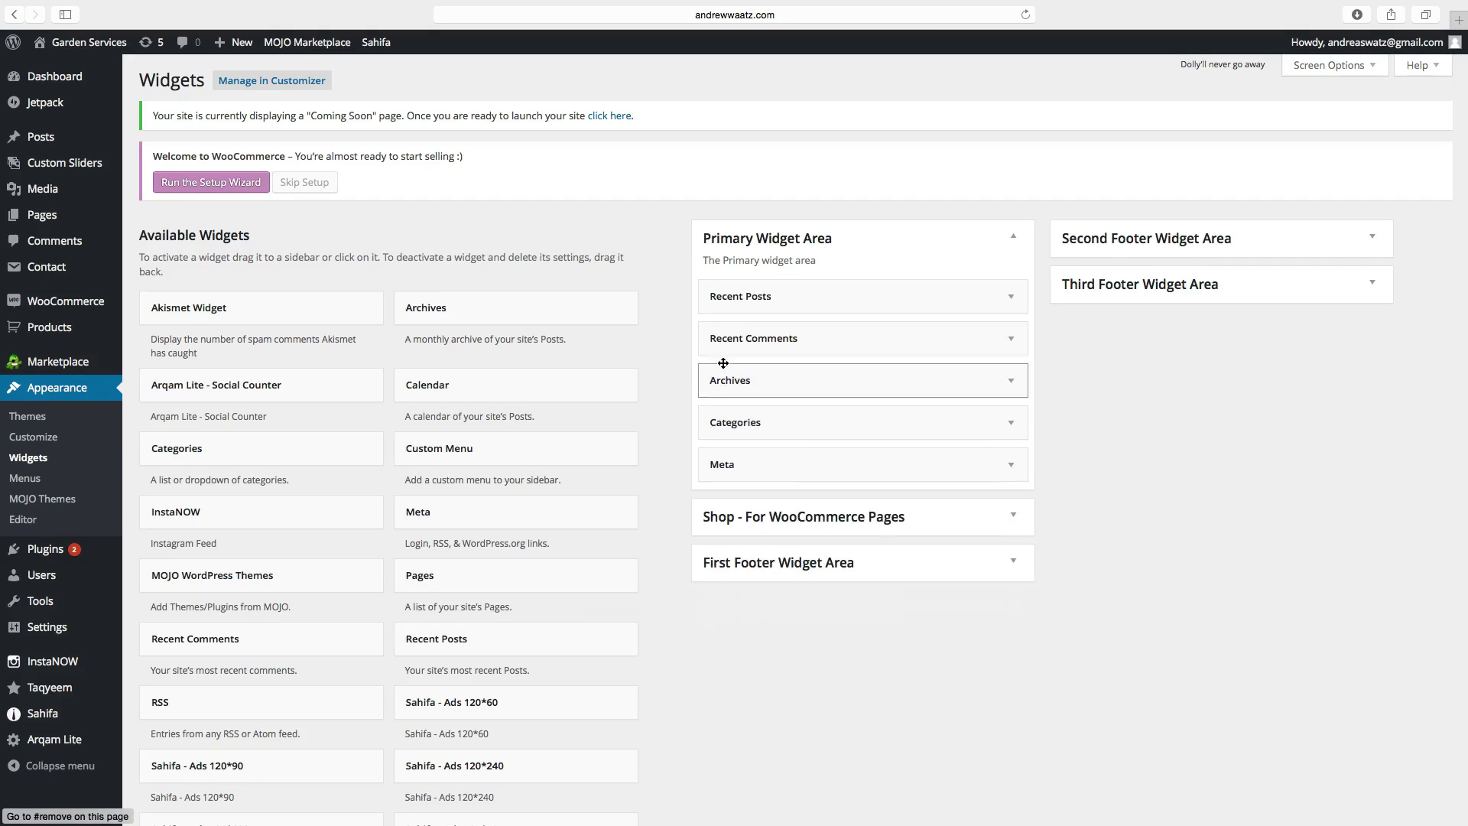
{"action": "left_click", "coordinate": [759, 297]}
{"action": "left_click", "coordinate": [725, 437]}
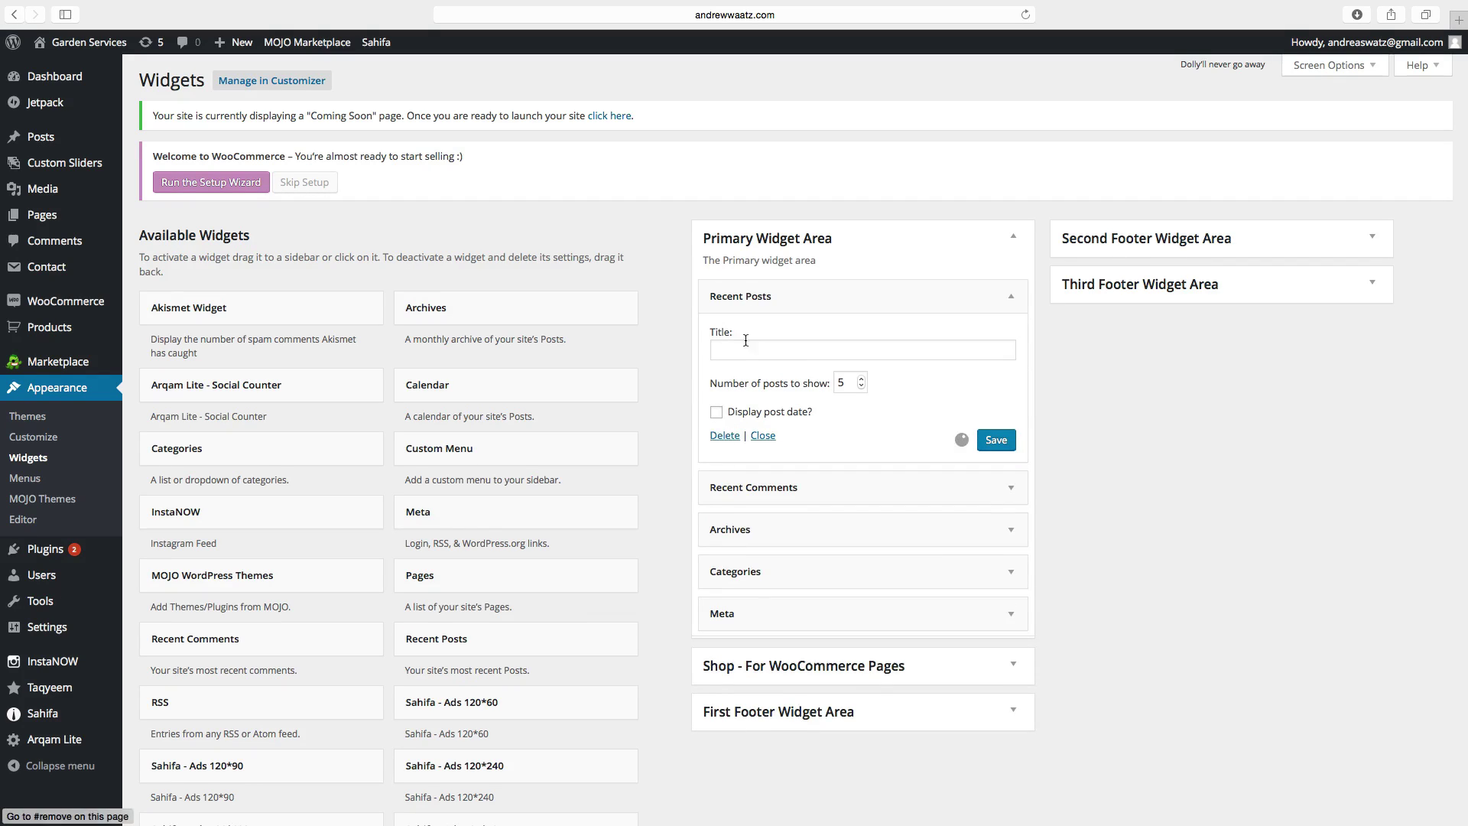
{"action": "left_click", "coordinate": [756, 301]}
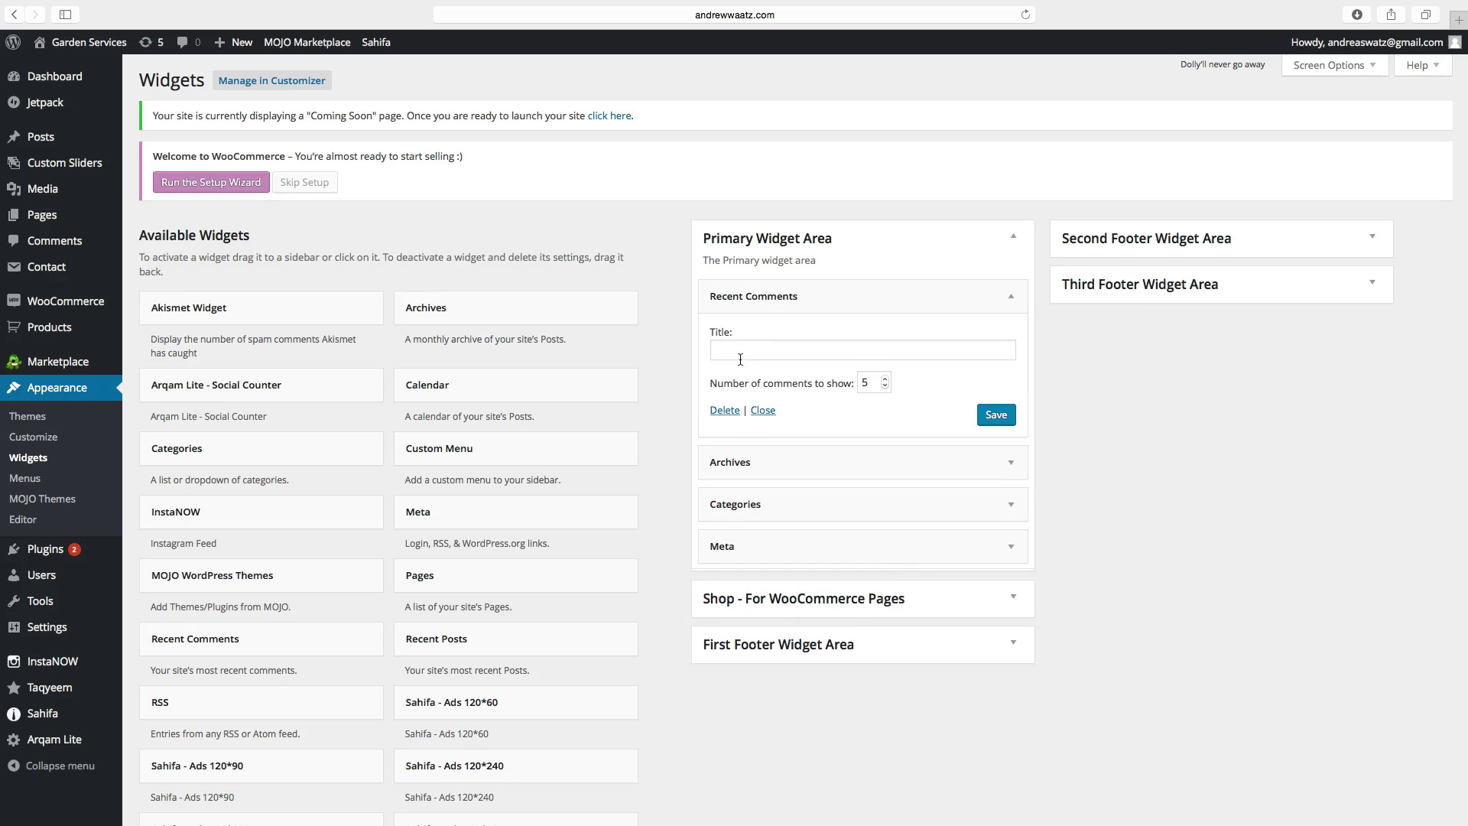
{"action": "left_click", "coordinate": [729, 412]}
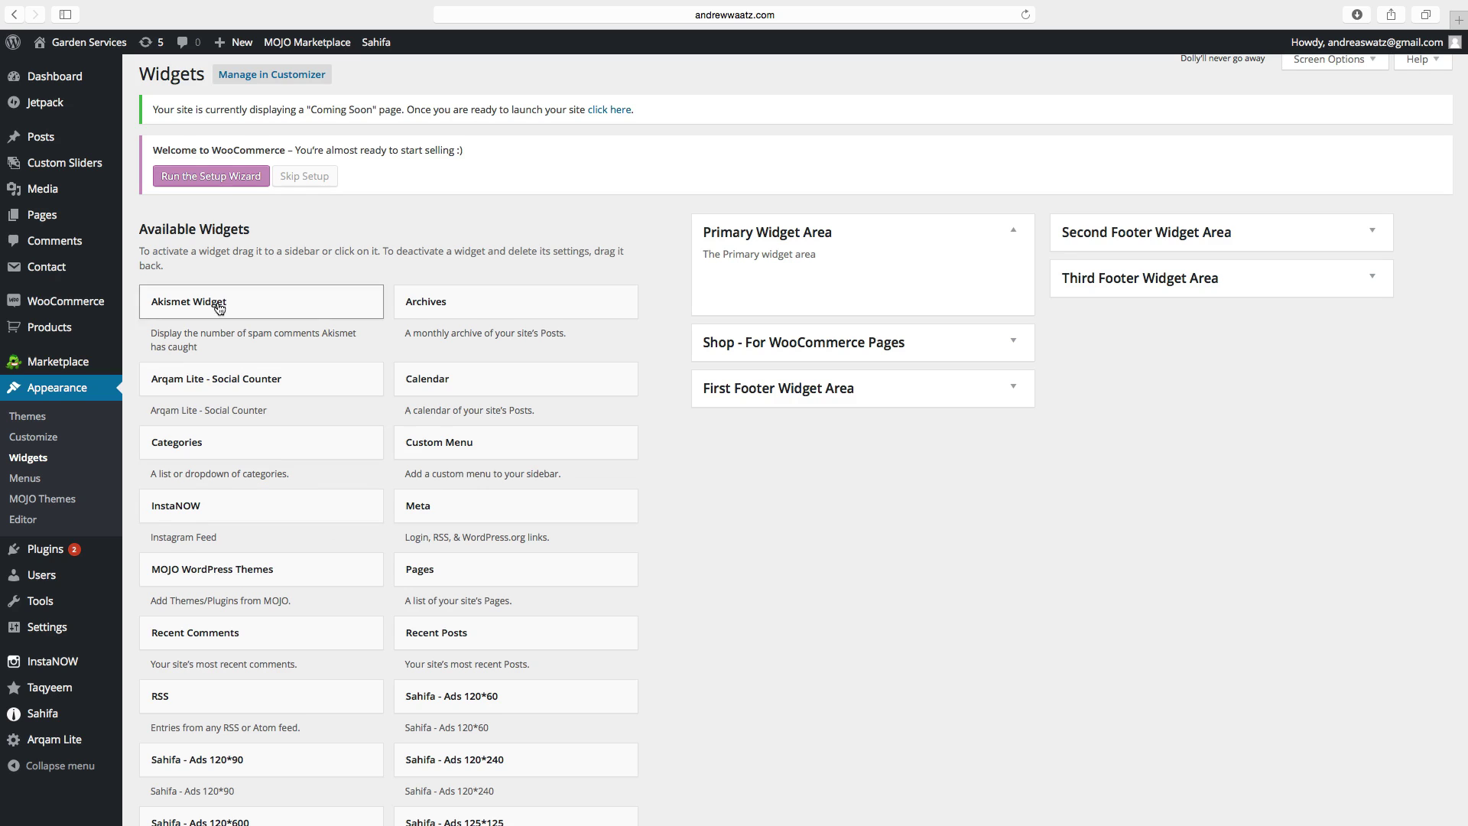
Step: Add a Calendar widget to the Primary Widget Area, title it 'Calendar', and save it
{"action": "scroll", "coordinate": [354, 380], "scroll_direction": "down", "scroll_amount": 3}
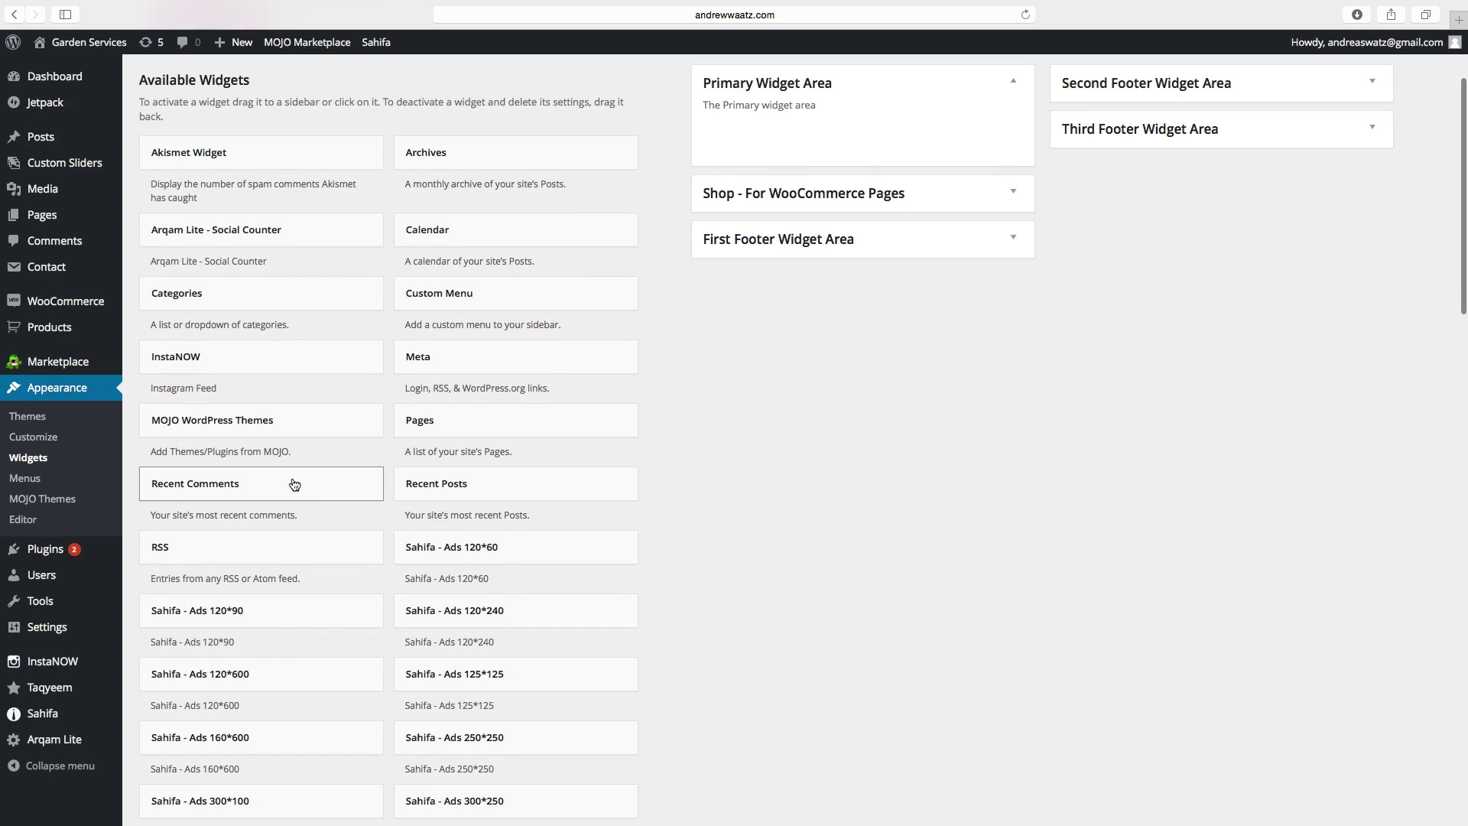
{"action": "scroll", "coordinate": [290, 485], "scroll_direction": "up", "scroll_amount": 3}
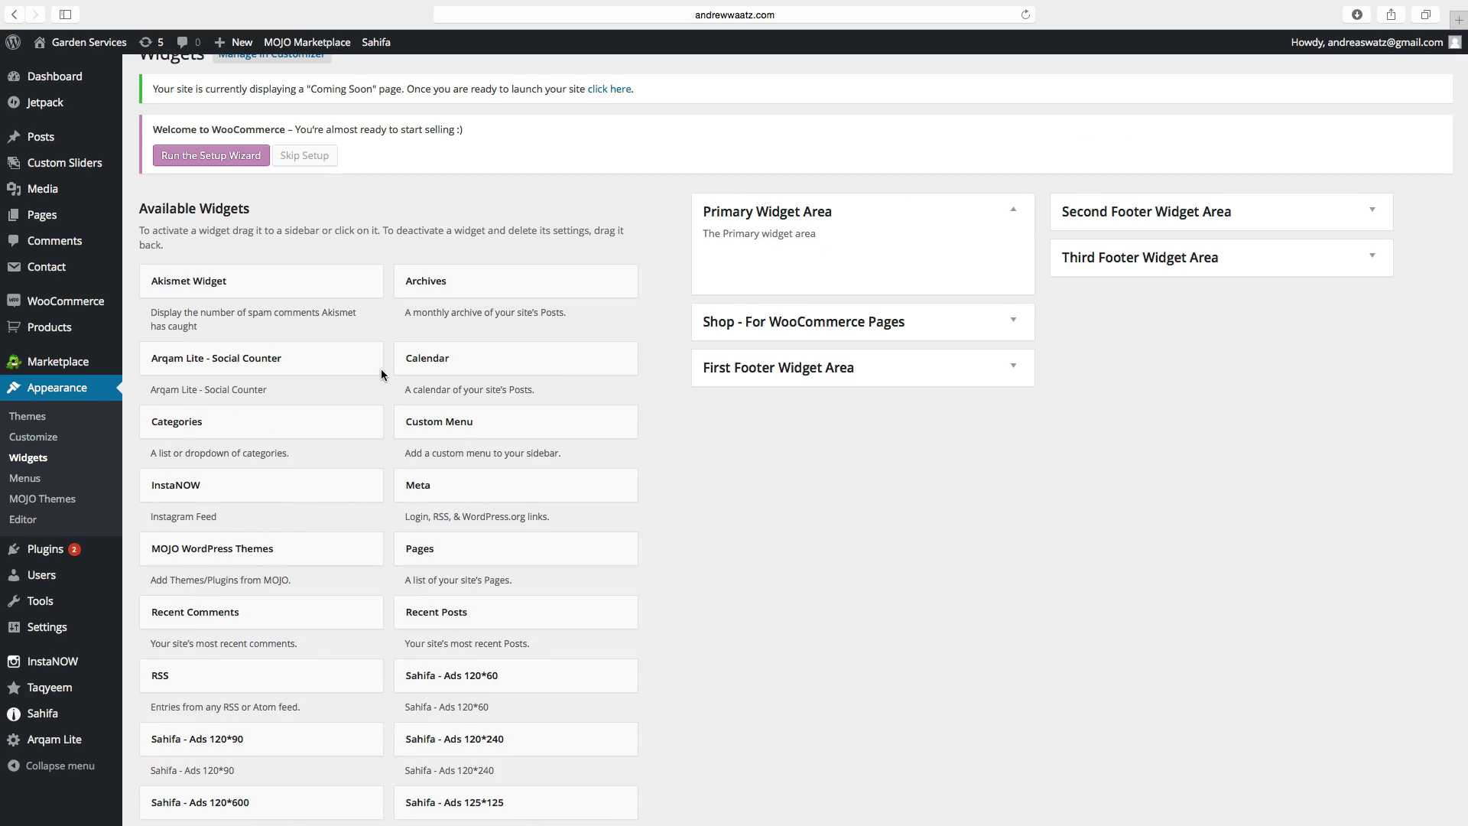
{"action": "left_click", "coordinate": [467, 366]}
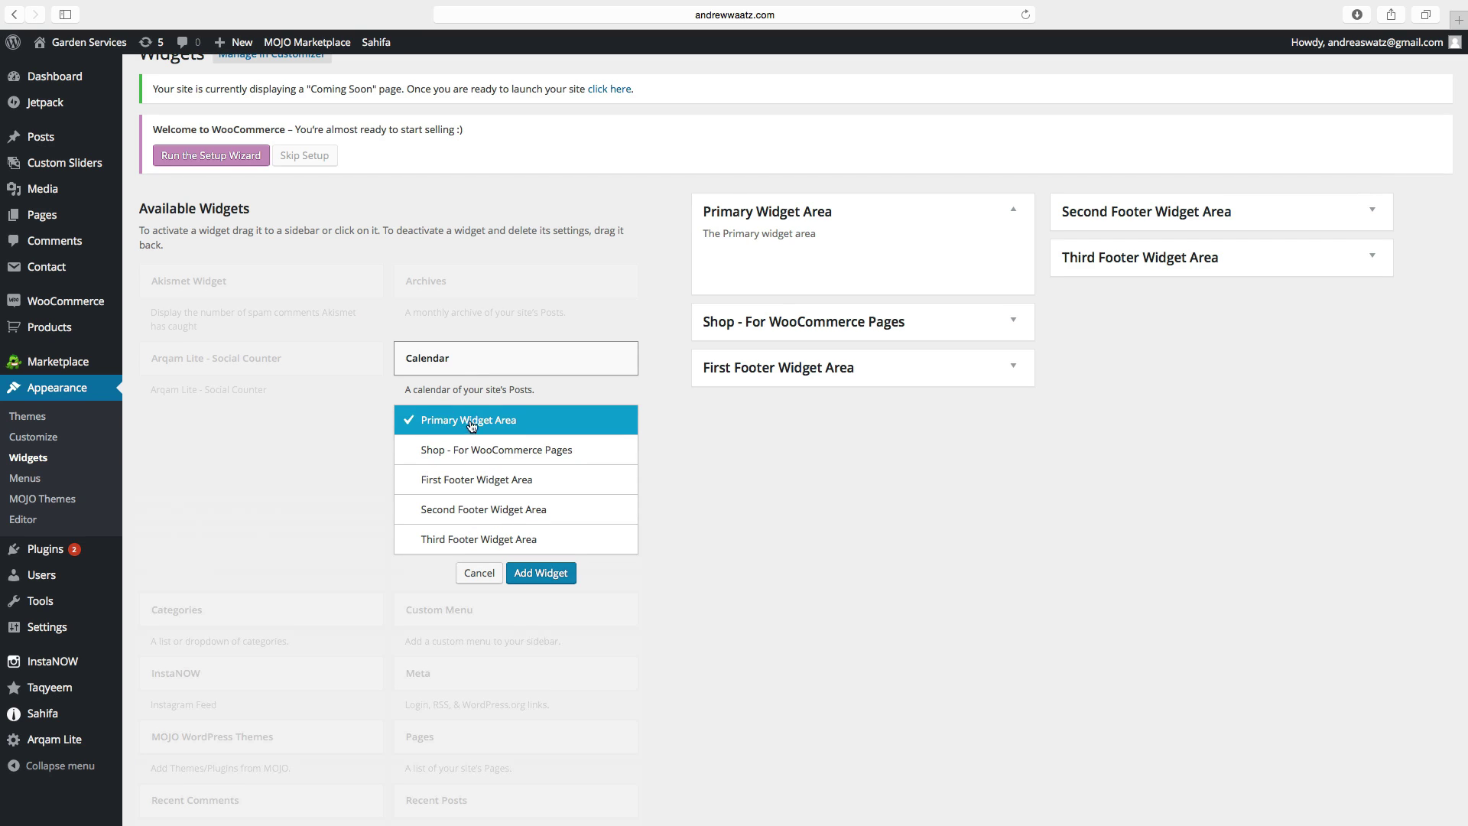
{"action": "left_click", "coordinate": [530, 577]}
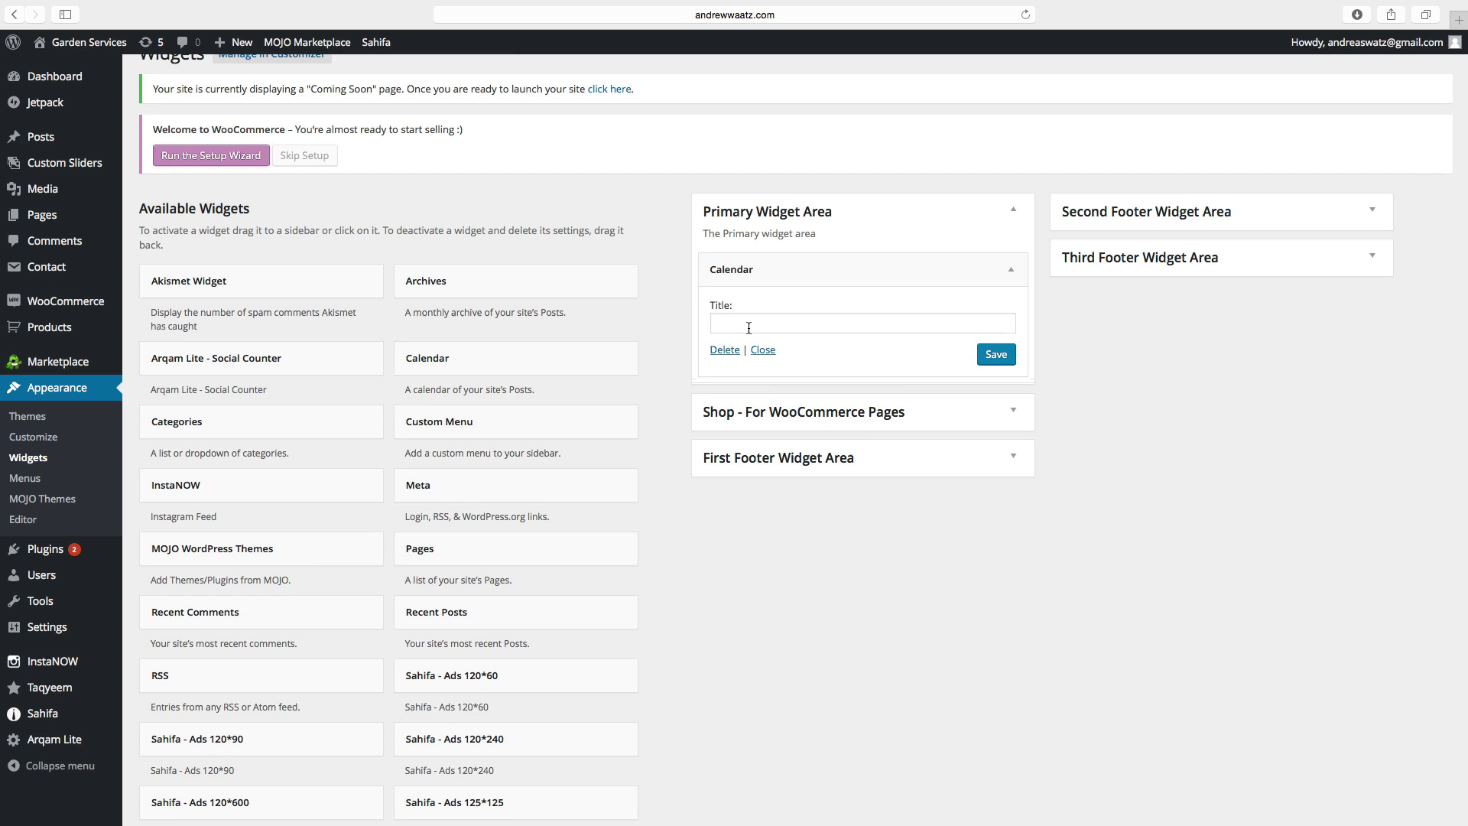
{"action": "left_click", "coordinate": [748, 326]}
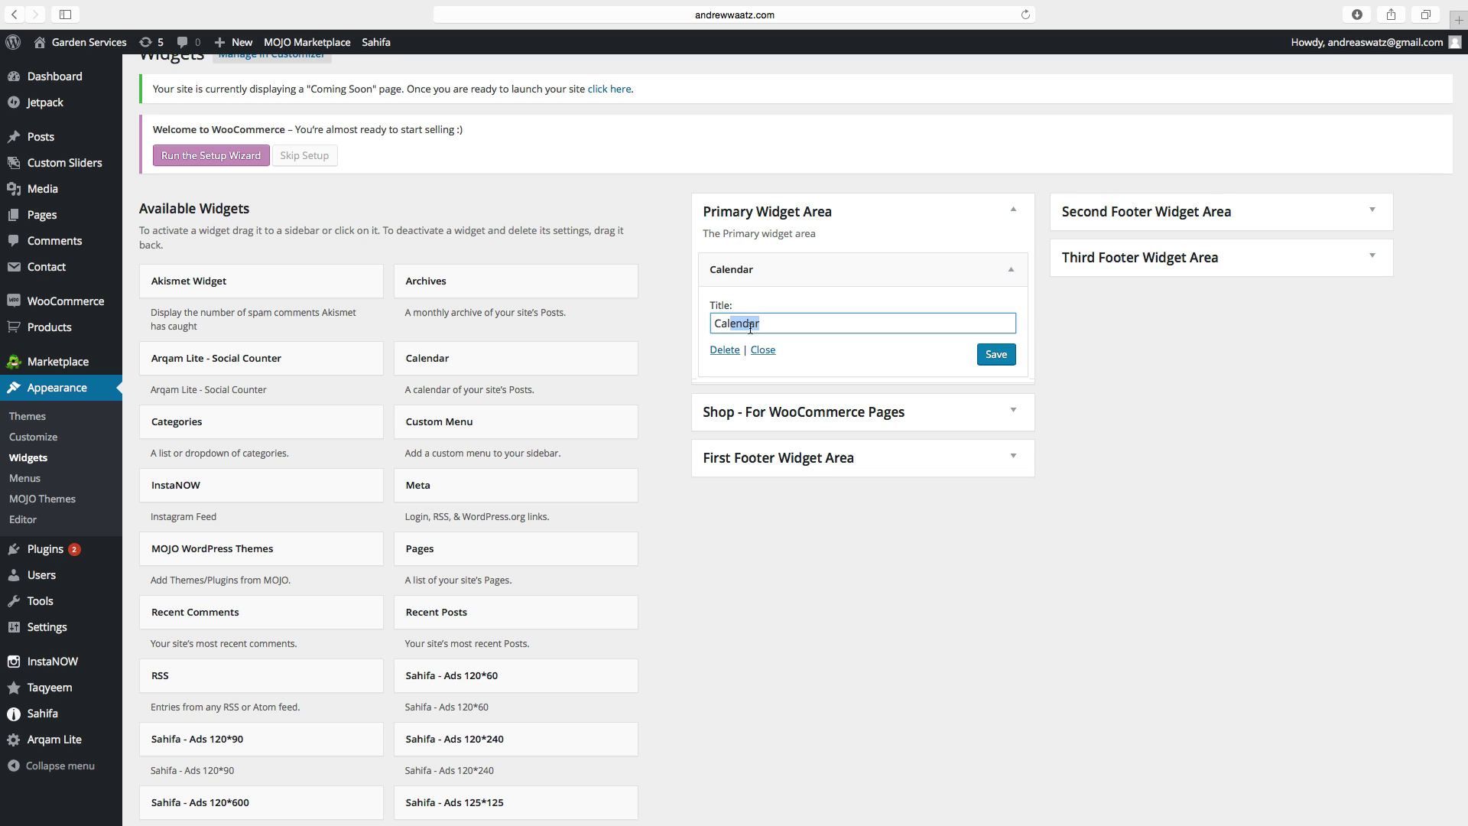
{"action": "key", "text": "Return"}
{"action": "left_click", "coordinate": [994, 355]}
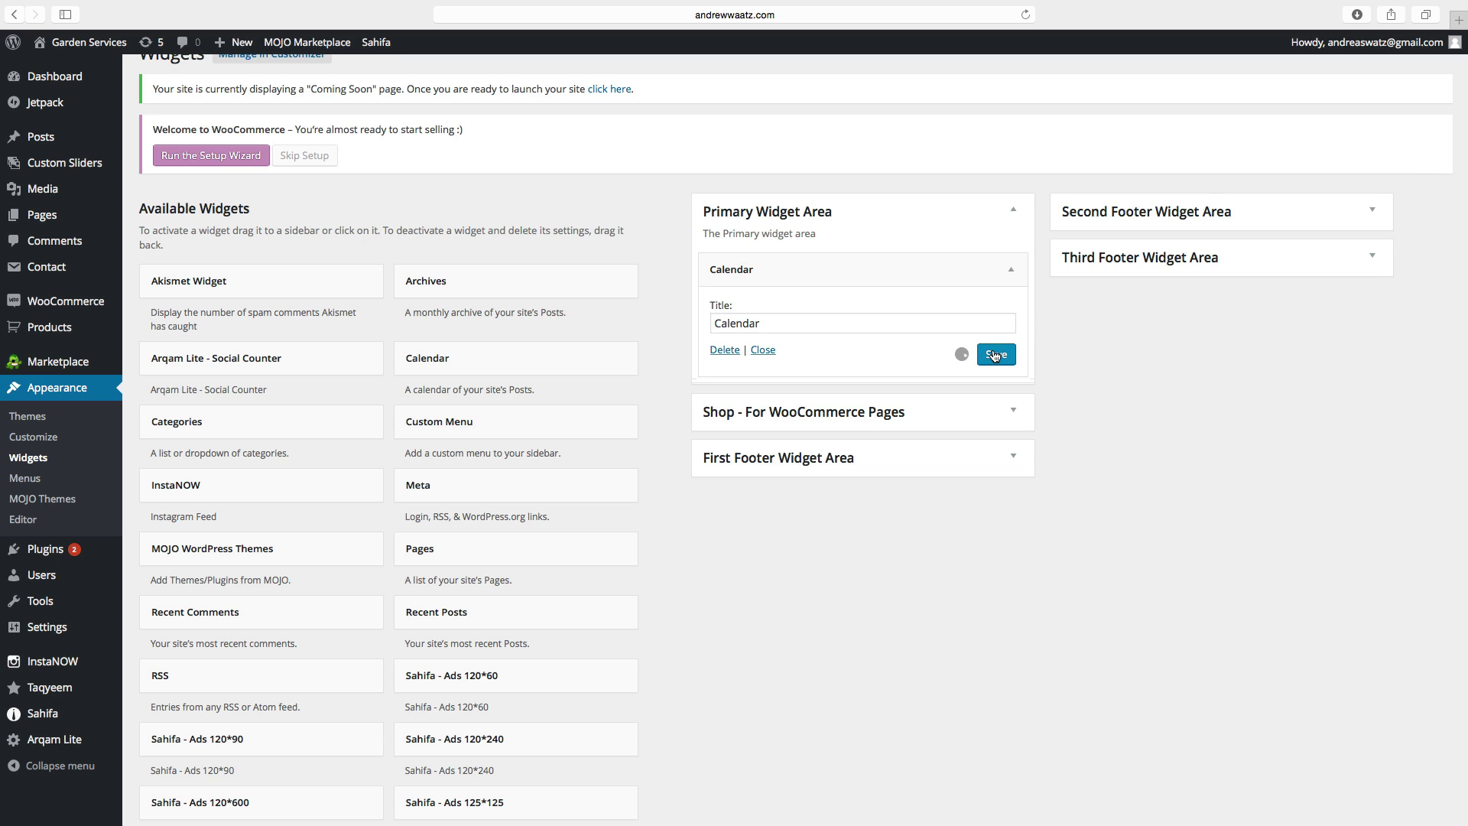
Step: Add a Custom Menu widget titled 'Menu' showing Main menu to the Primary Widget Area, and save it
{"action": "scroll", "coordinate": [677, 335], "scroll_direction": "up", "scroll_amount": 1}
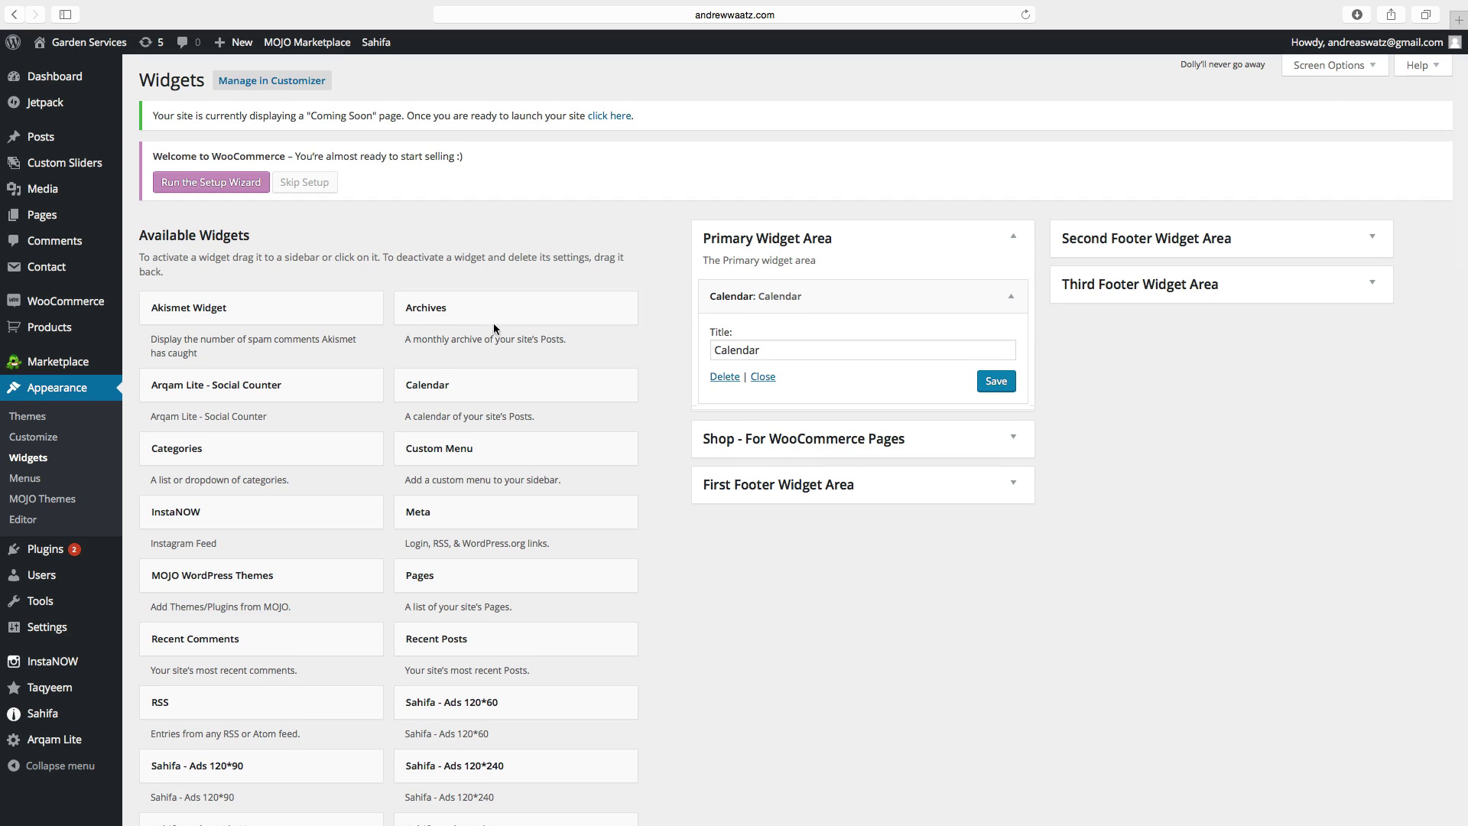
{"action": "left_click", "coordinate": [443, 456]}
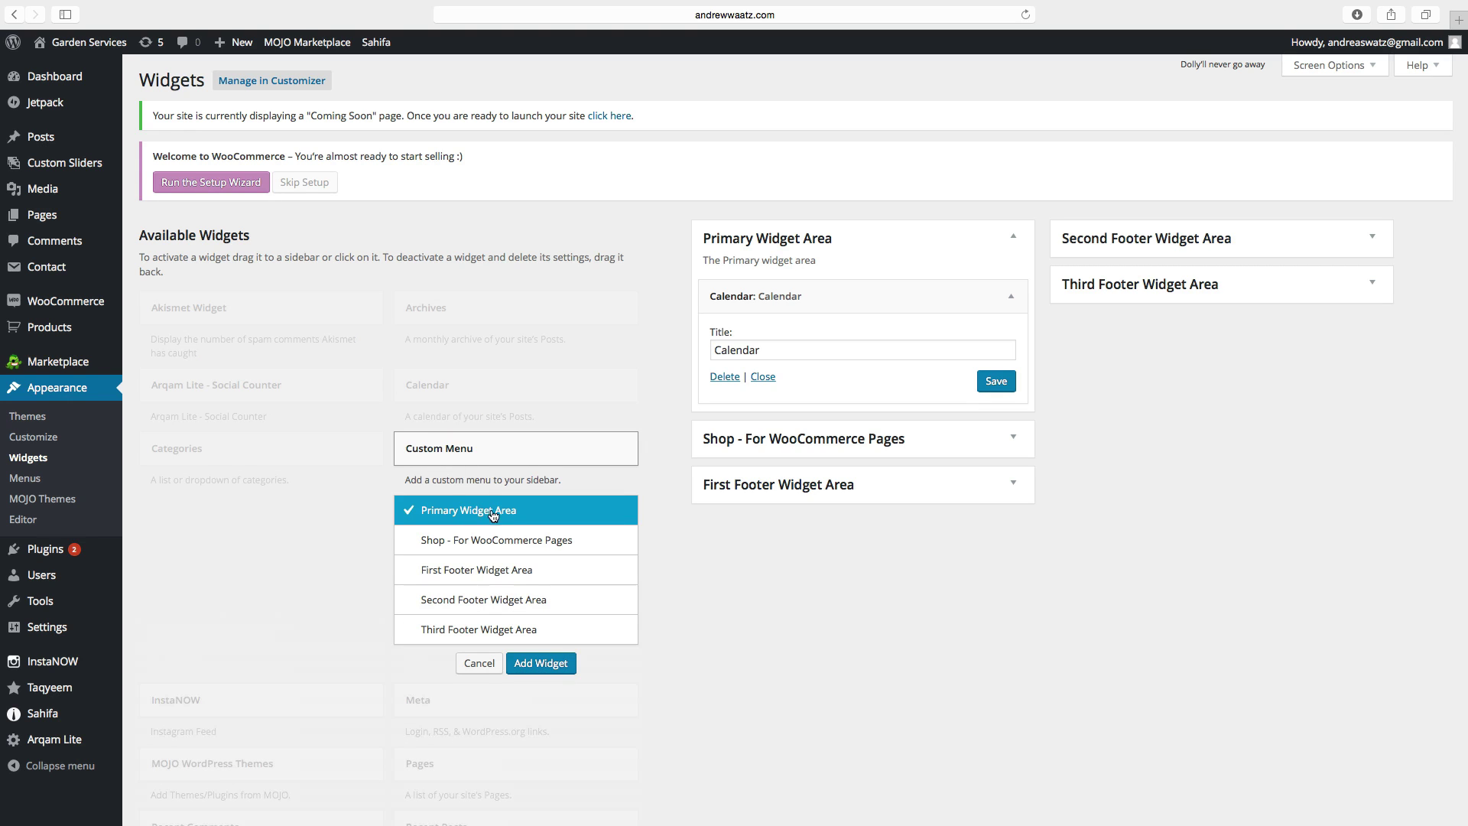
{"action": "left_click", "coordinate": [541, 663]}
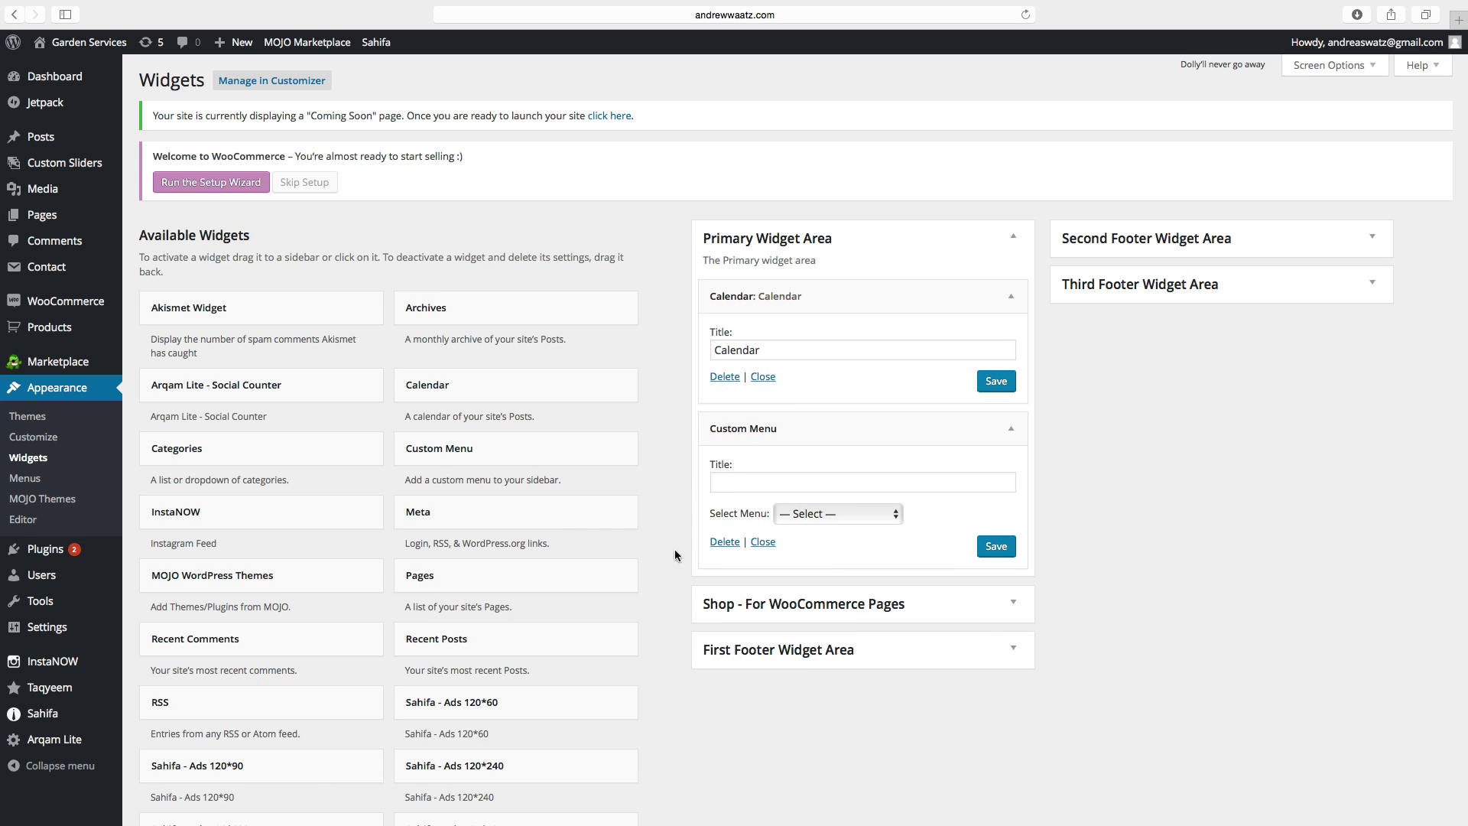
{"action": "left_click", "coordinate": [730, 480]}
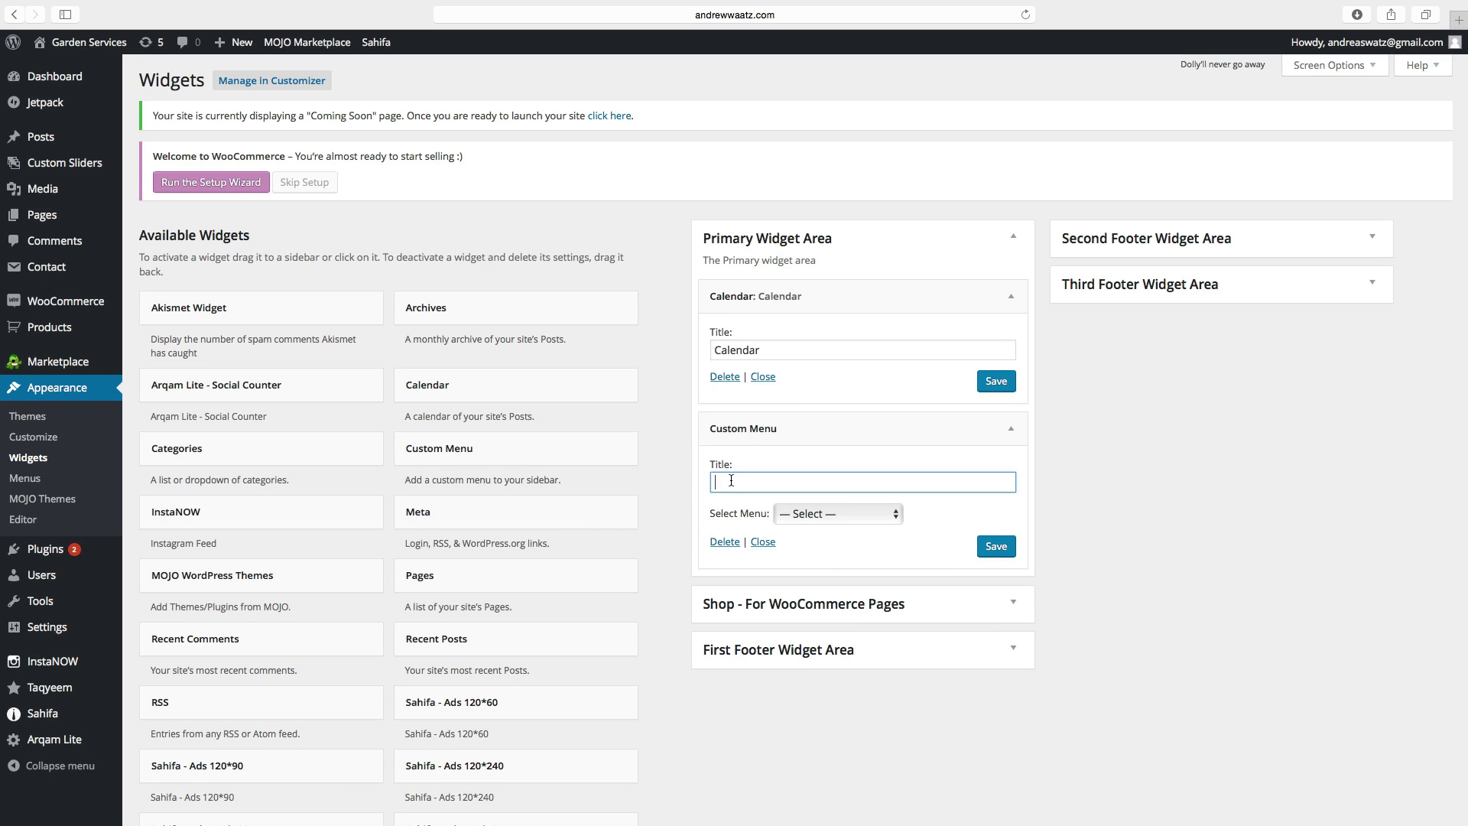
{"action": "type", "text": "Menu"}
{"action": "left_click", "coordinate": [789, 514]}
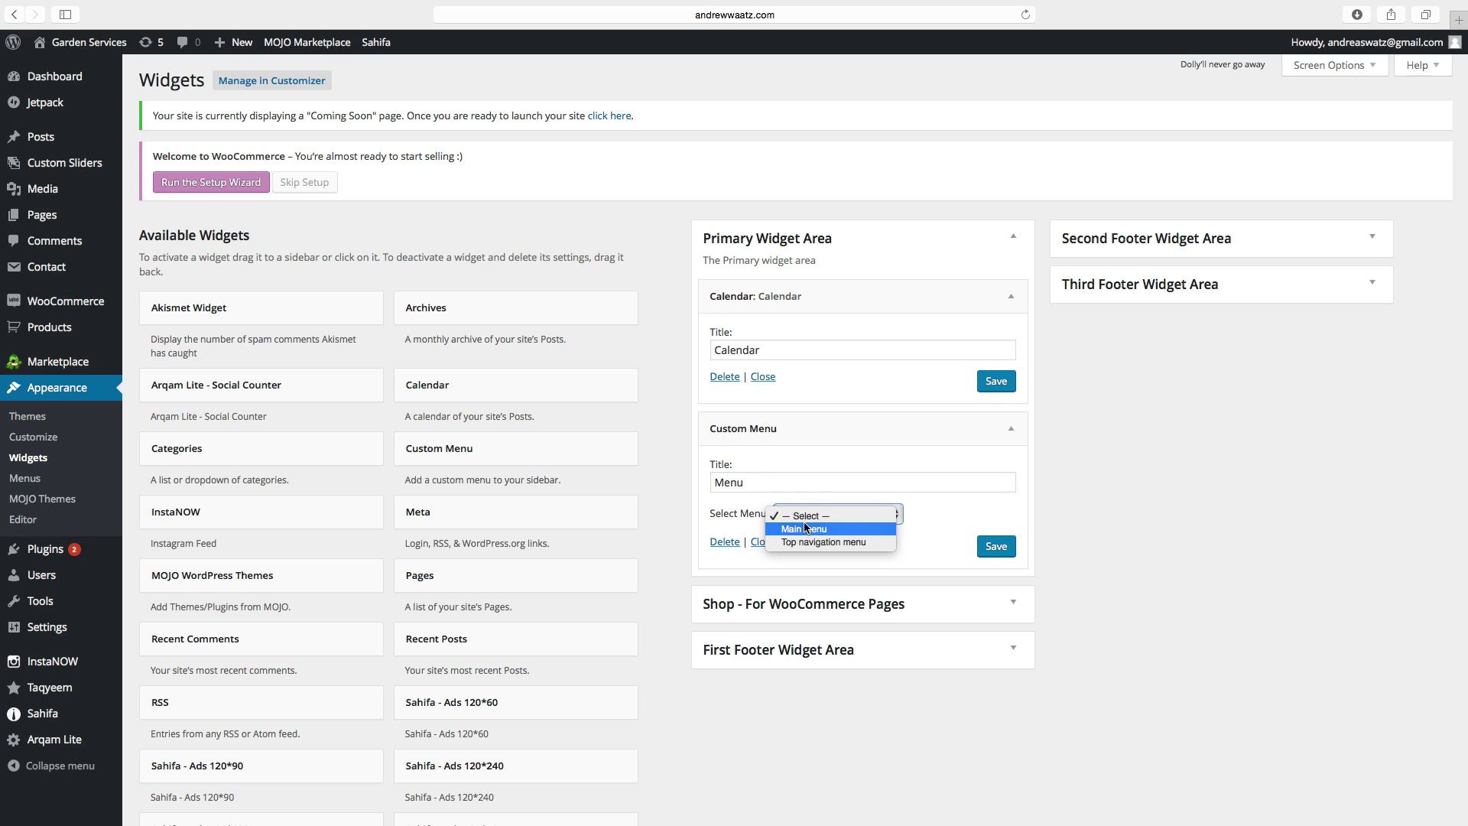
{"action": "left_click", "coordinate": [805, 530]}
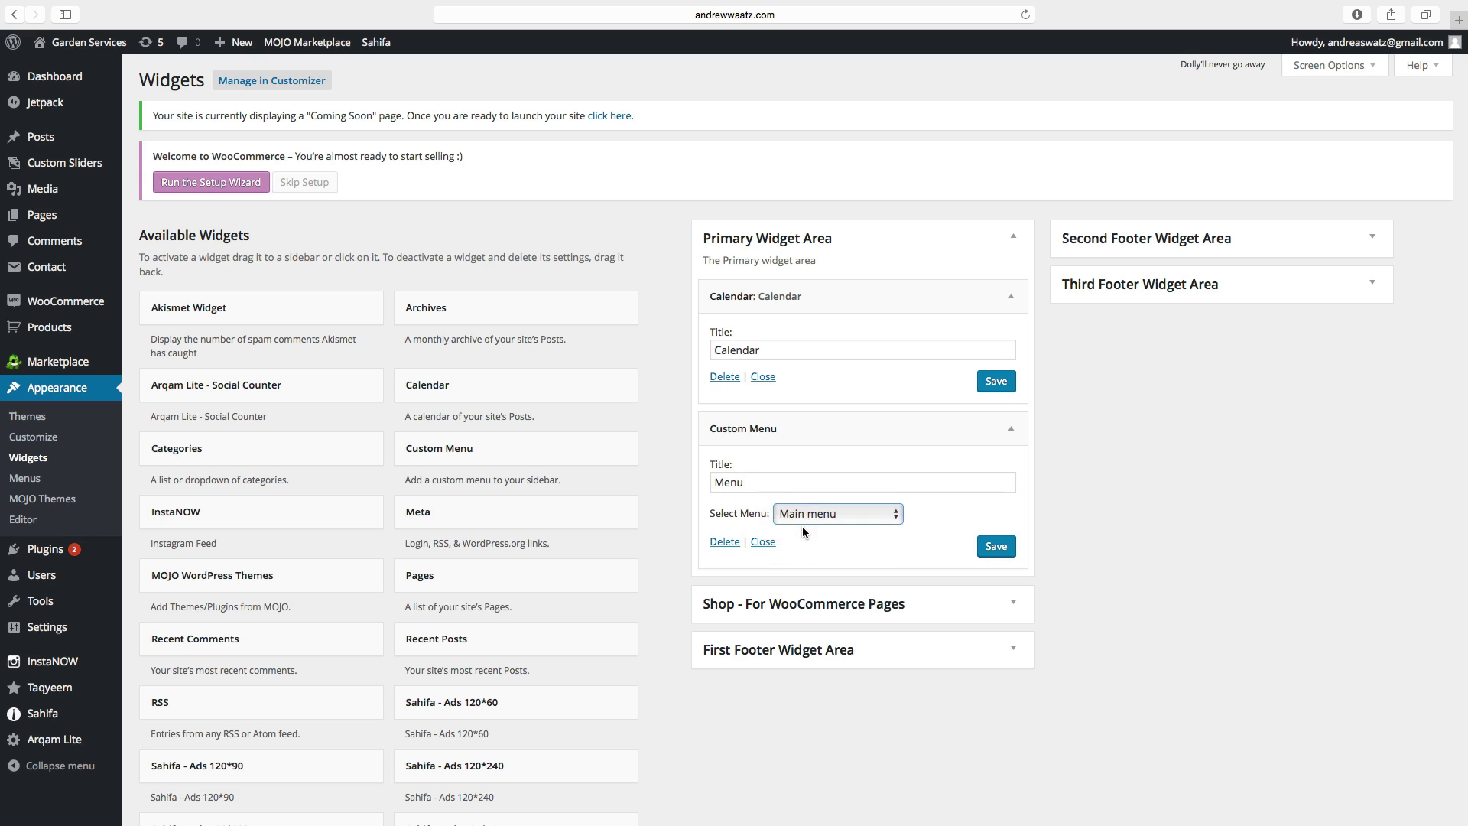
{"action": "left_click", "coordinate": [999, 547]}
Step: Search the Add Plugins directory for 'image widget'
{"action": "left_click", "coordinate": [51, 556]}
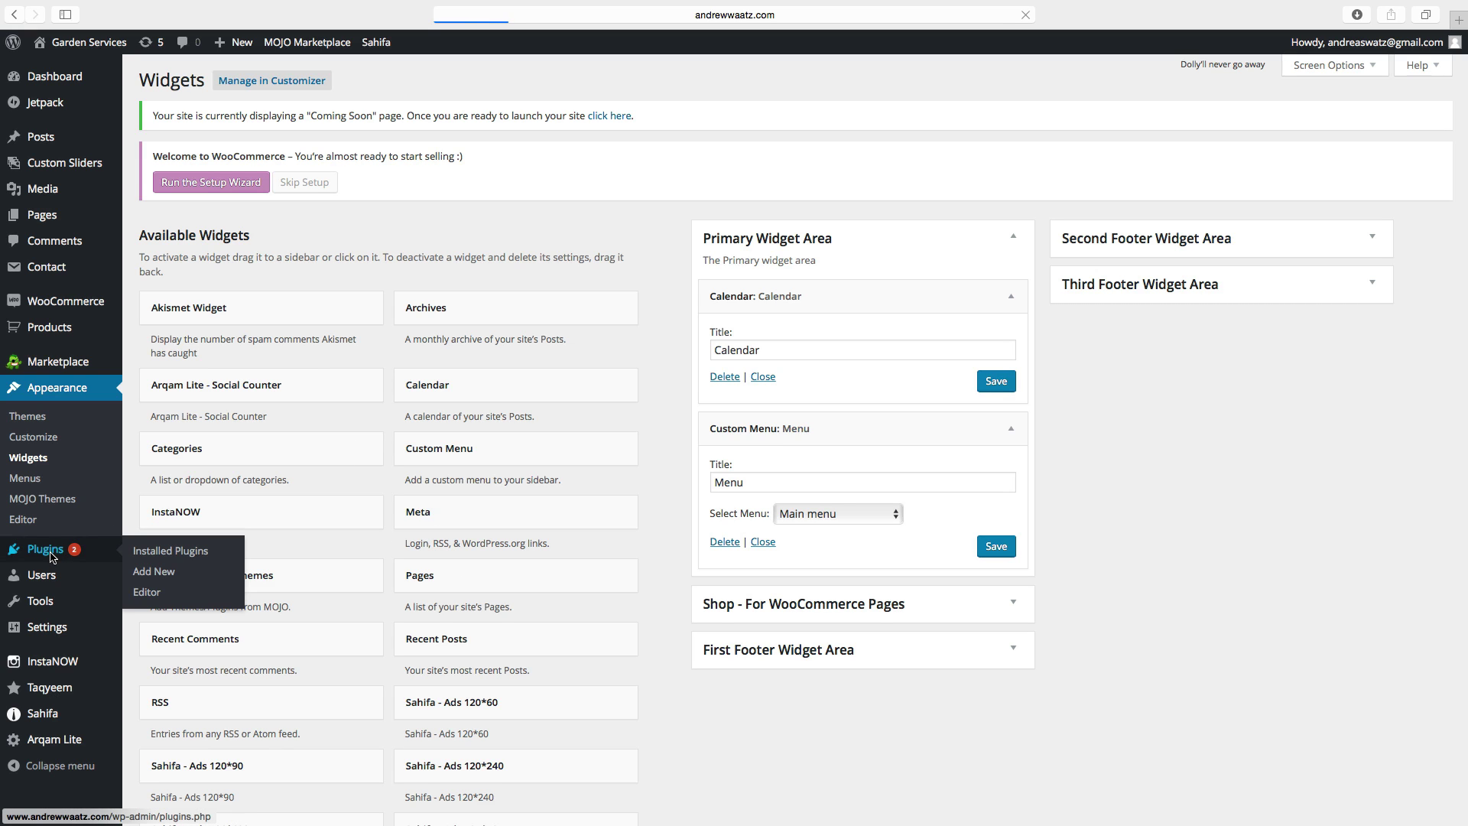
{"action": "left_click", "coordinate": [147, 578]}
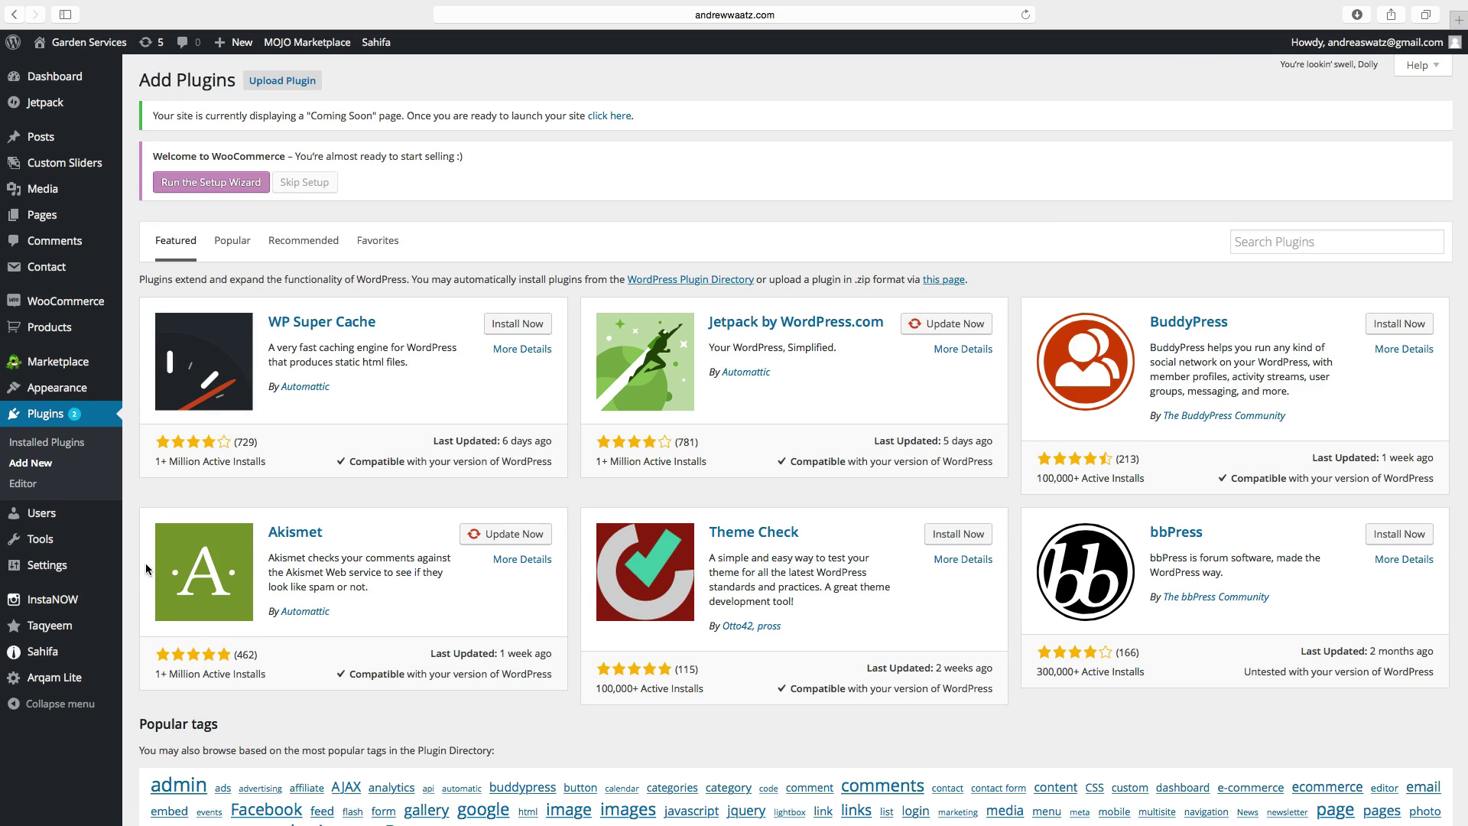
{"action": "left_click", "coordinate": [1268, 240]}
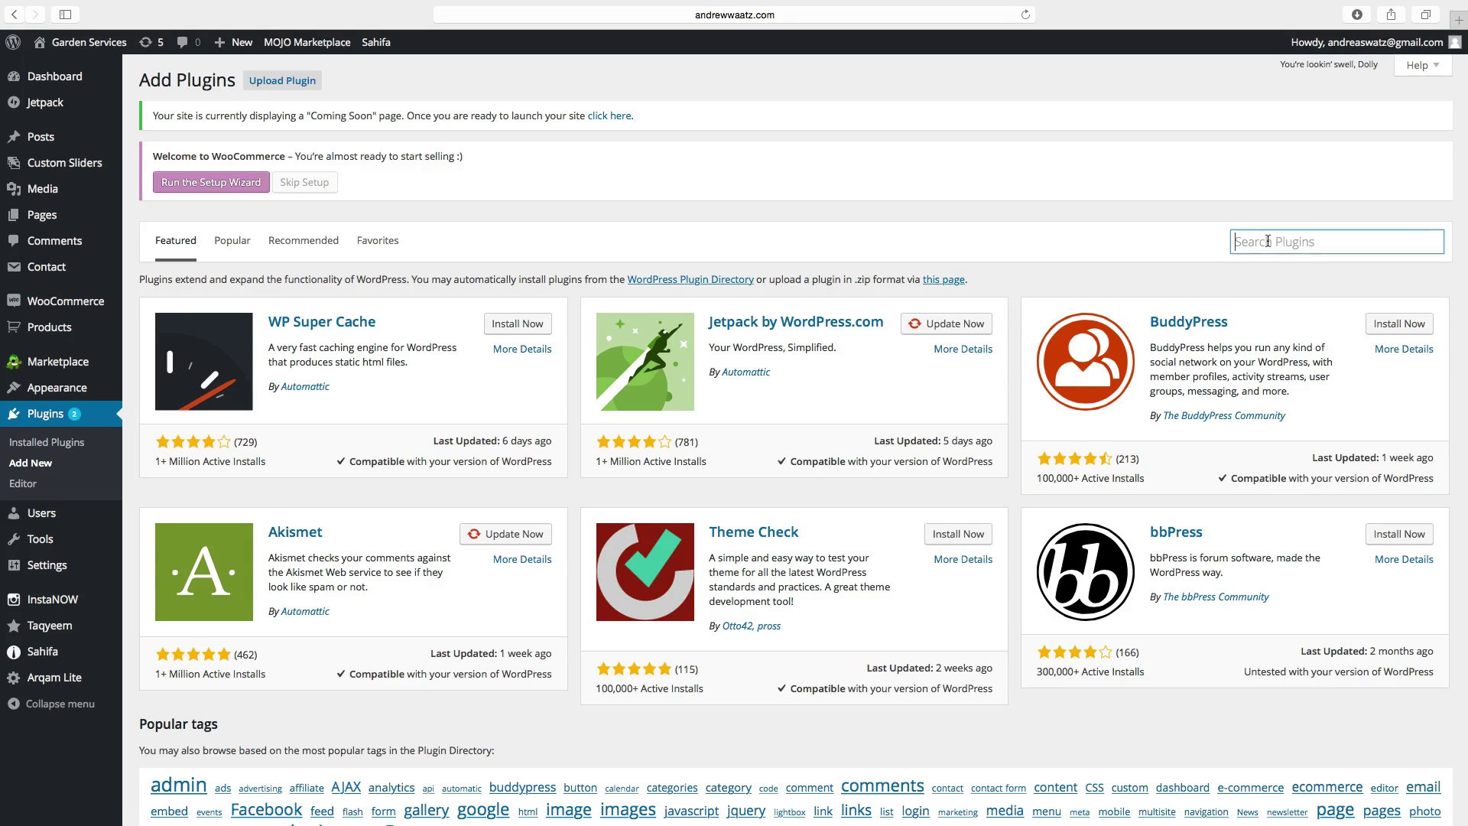
{"action": "type", "text": "image widget"}
{"action": "key", "text": "Return"}
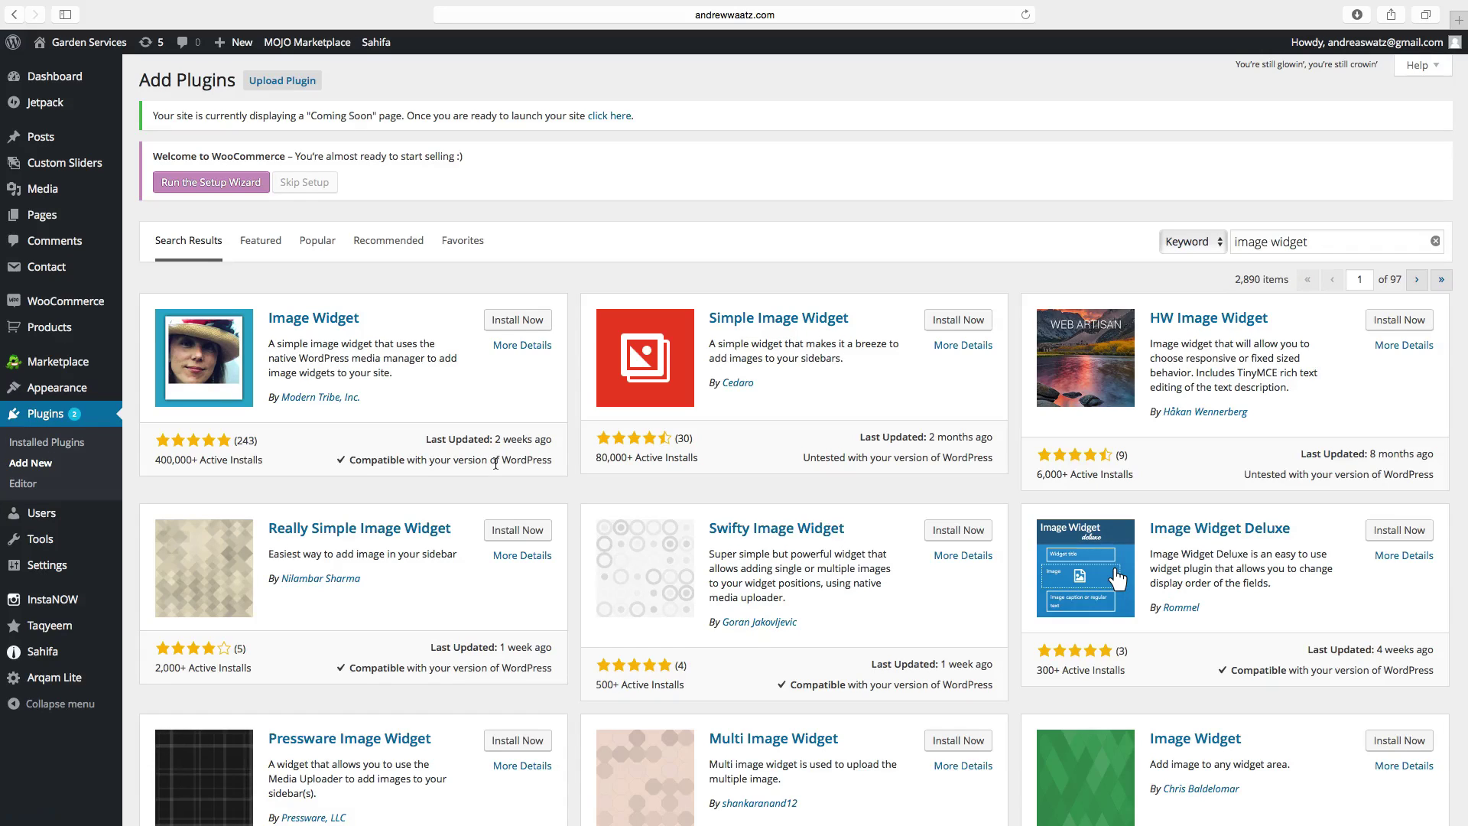
Step: Install and activate Modern Tribe's Image Widget plugin
{"action": "left_click", "coordinate": [507, 324]}
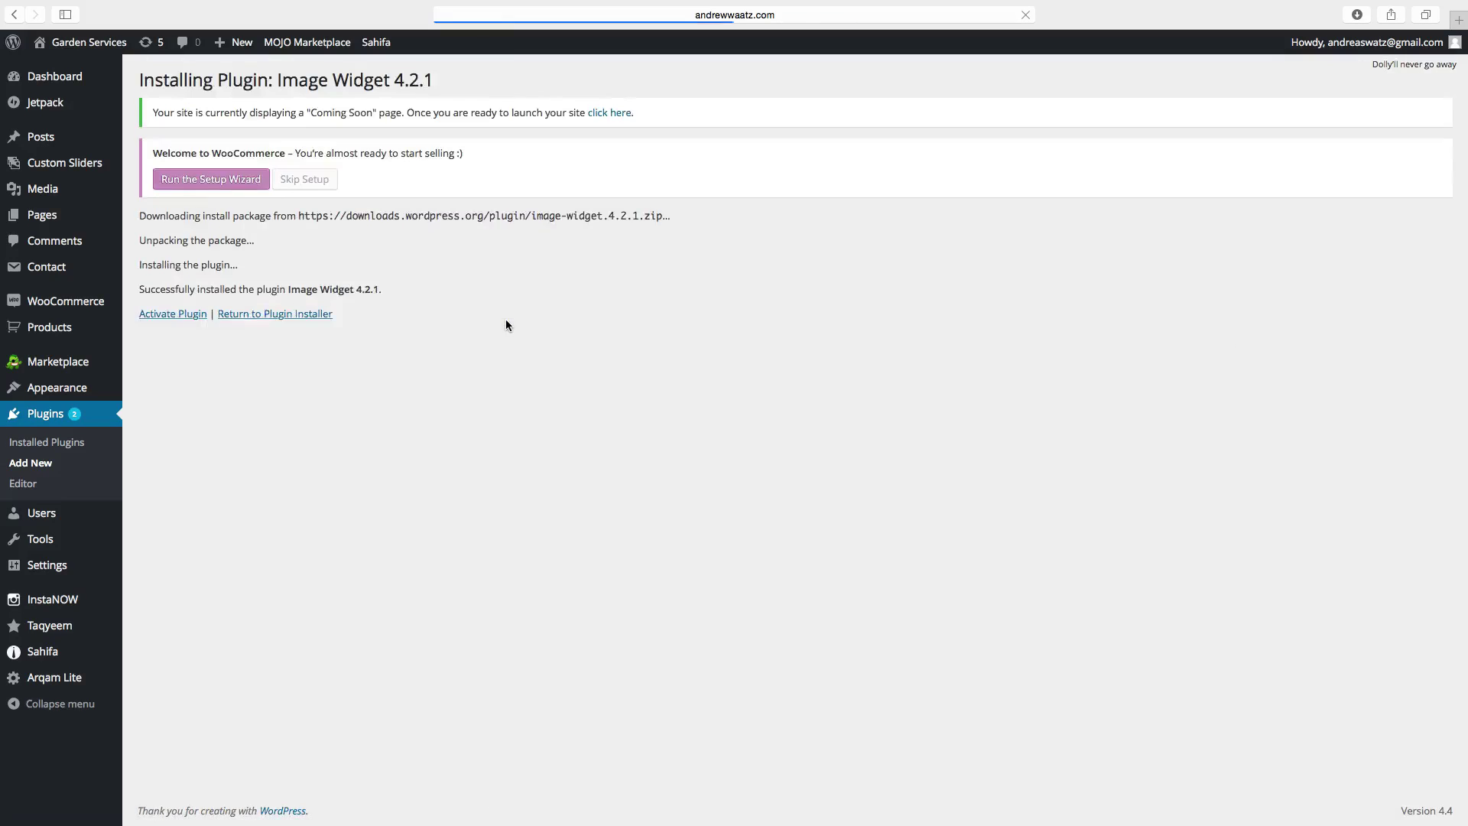
{"action": "left_click", "coordinate": [173, 320]}
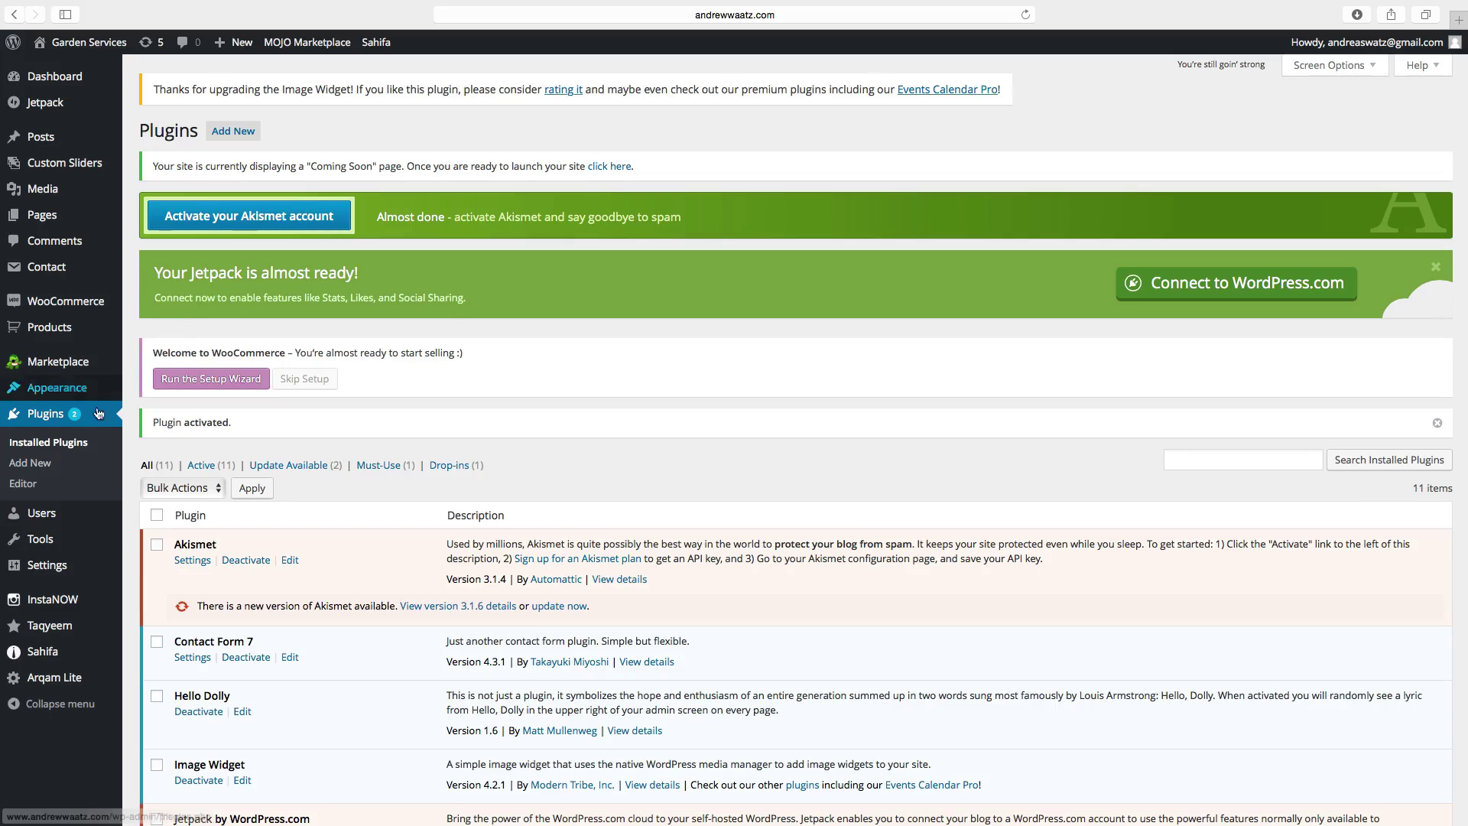
{"action": "mouse_move", "coordinate": [57, 392]}
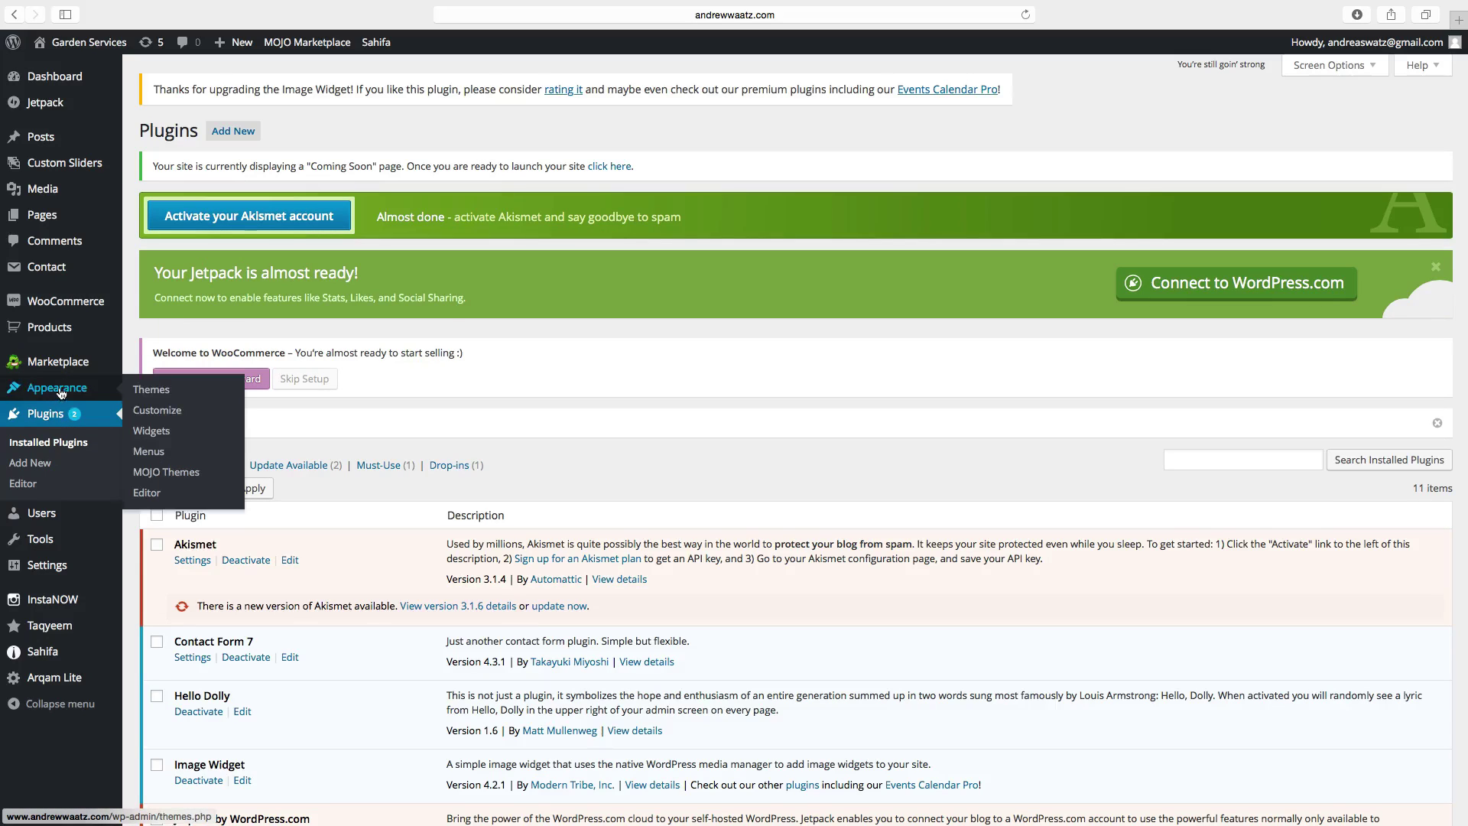
Step: Back on Widgets, add an Image Widget to the Primary Widget Area below Custom Menu
{"action": "left_click", "coordinate": [152, 433]}
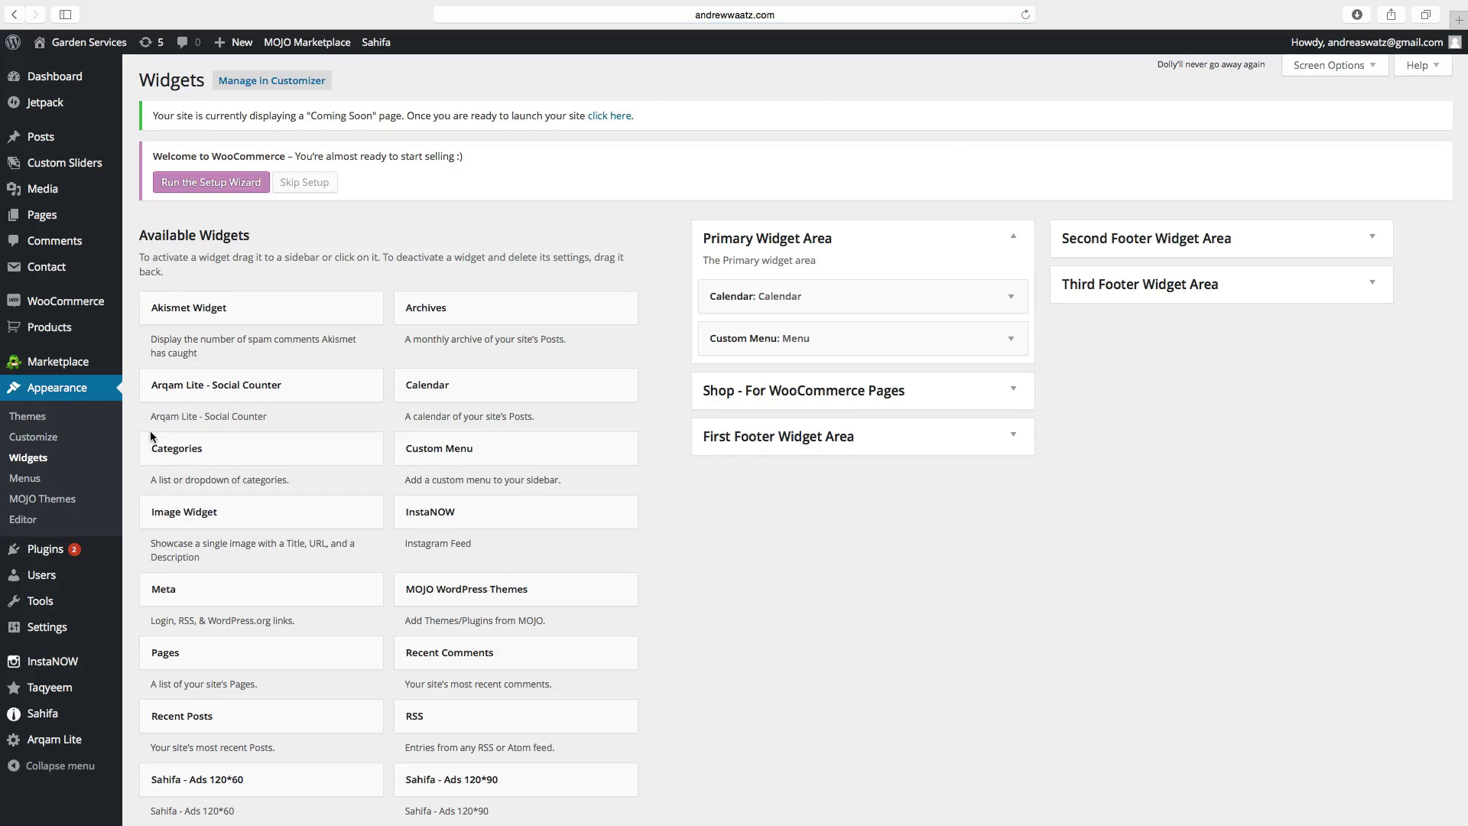
{"action": "left_click", "coordinate": [192, 519]}
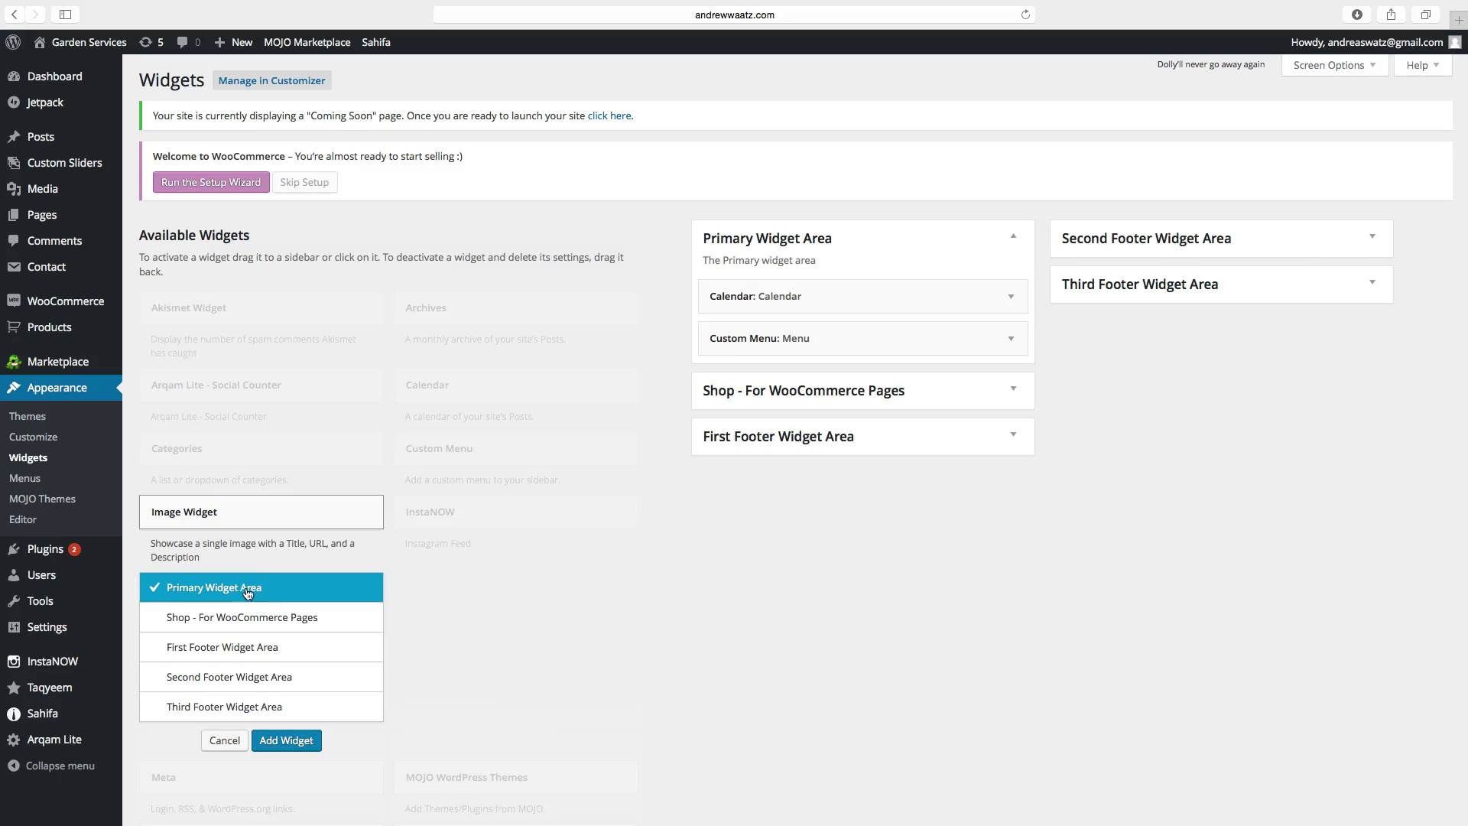
{"action": "left_click", "coordinate": [285, 740]}
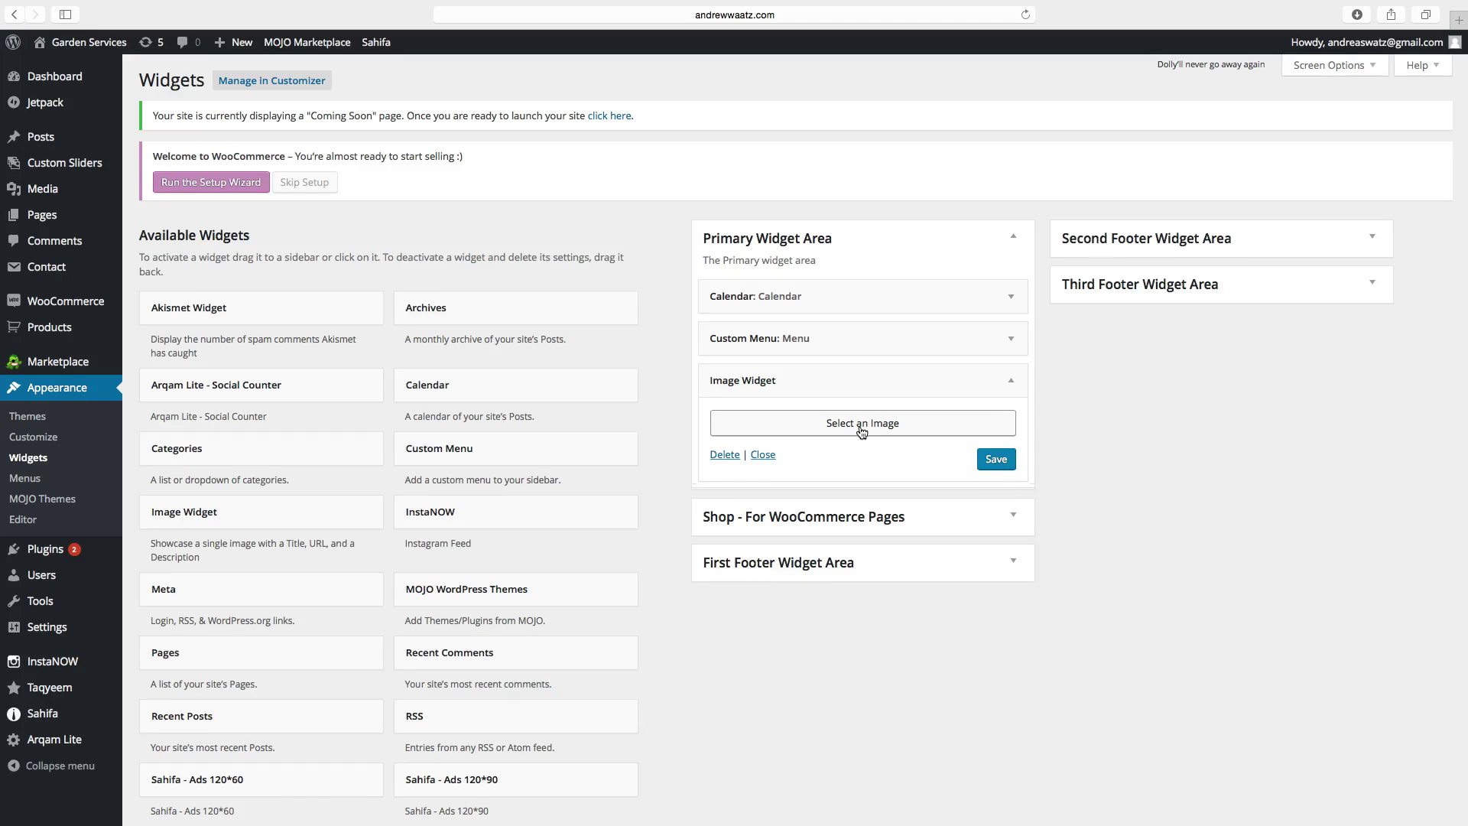
Step: Upload dreamstimemedium_6191153.jpg from the Desktop as the image widget's picture
{"action": "left_click", "coordinate": [860, 429]}
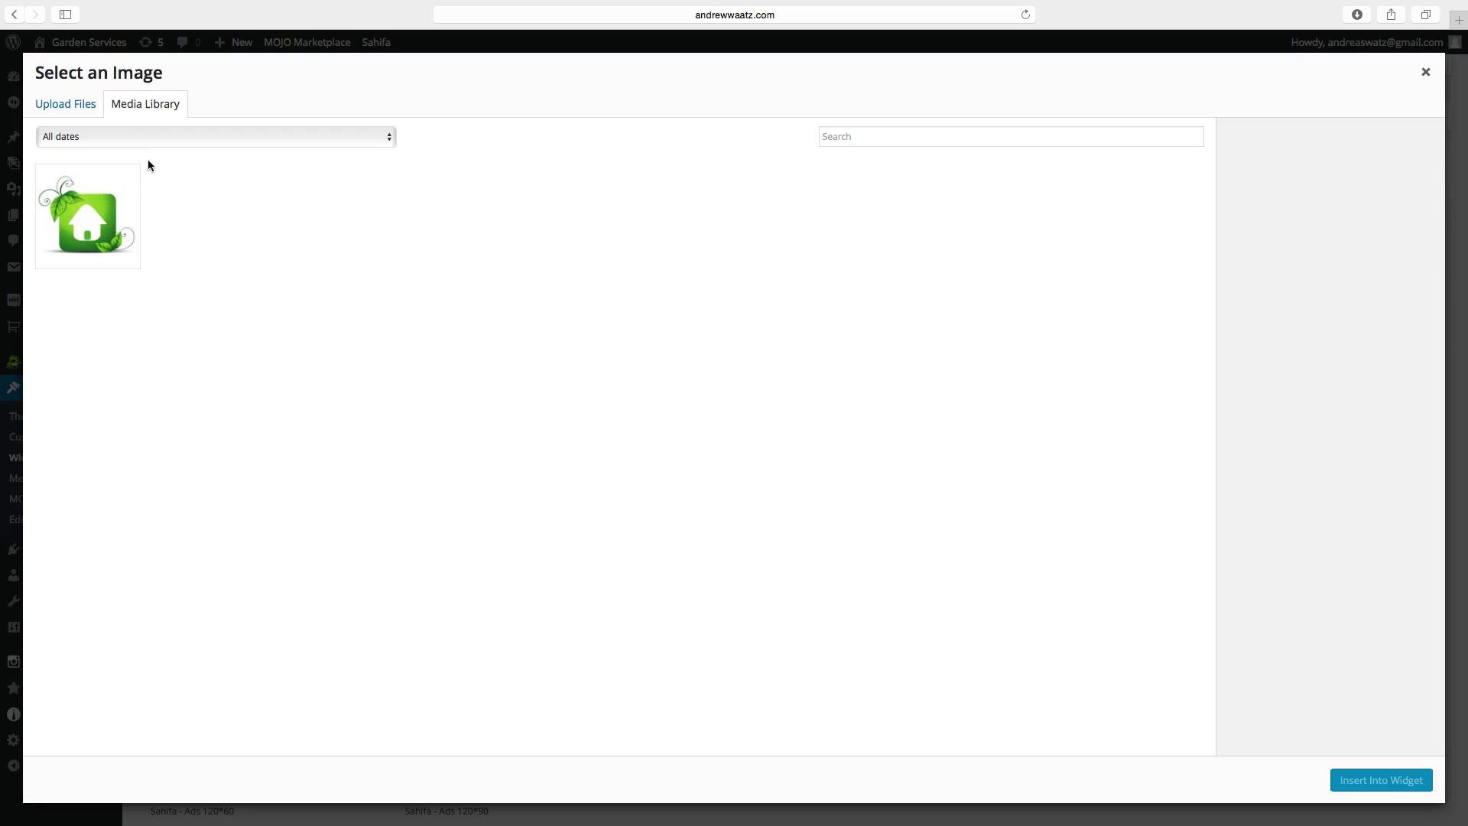
{"action": "left_click", "coordinate": [67, 107]}
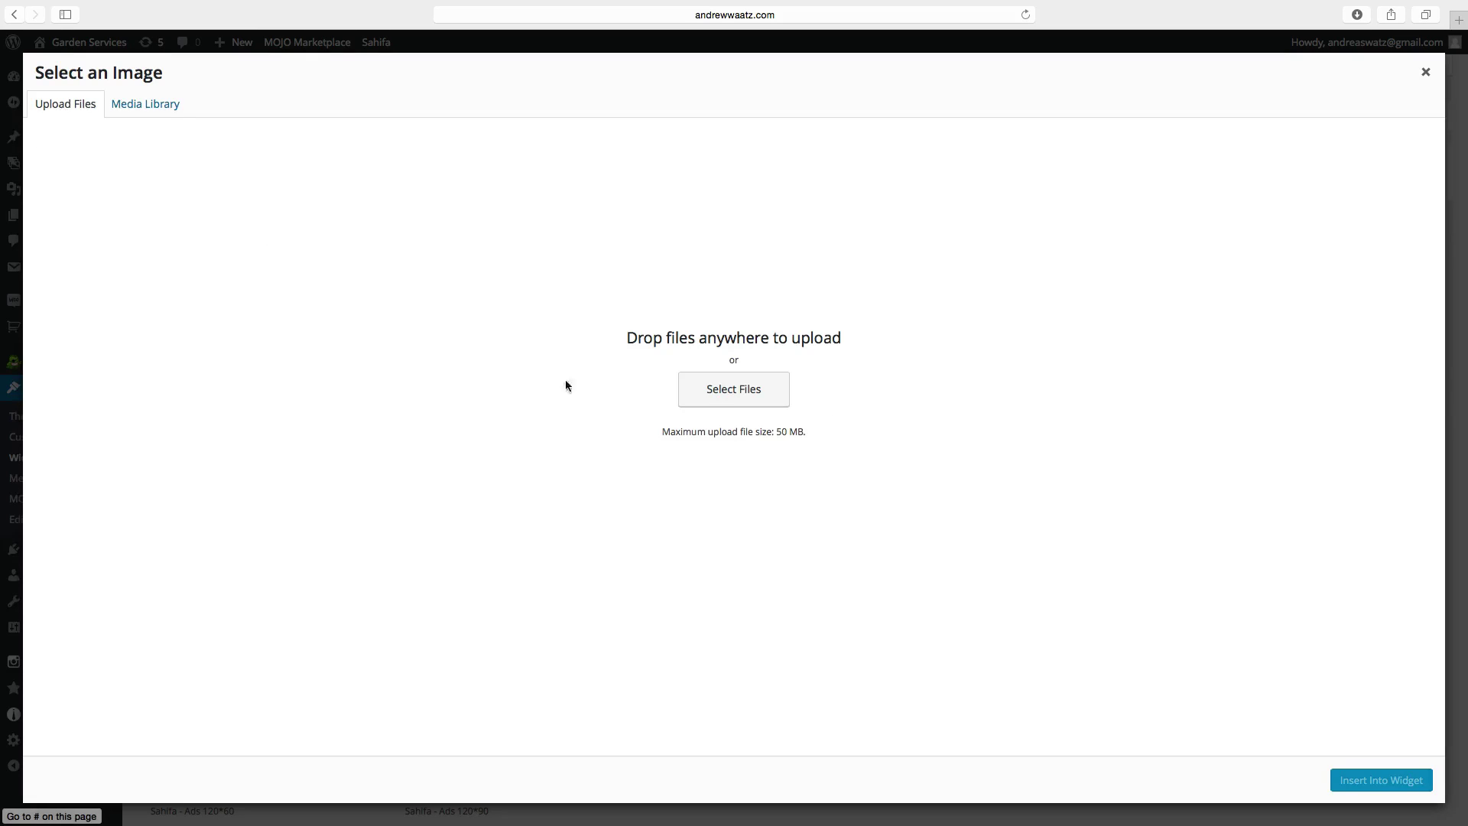
{"action": "left_click", "coordinate": [724, 402]}
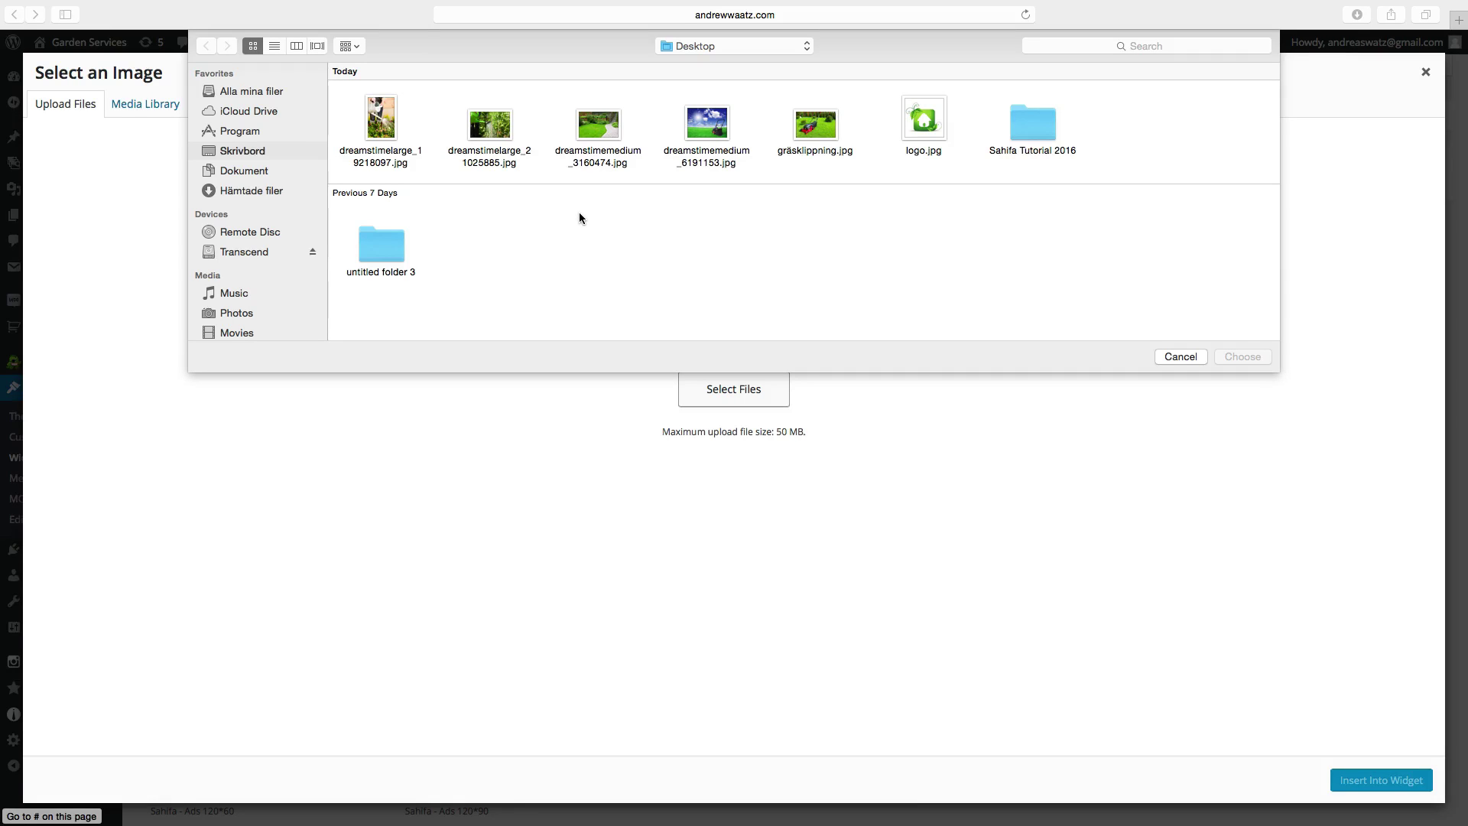
{"action": "left_click", "coordinate": [708, 121]}
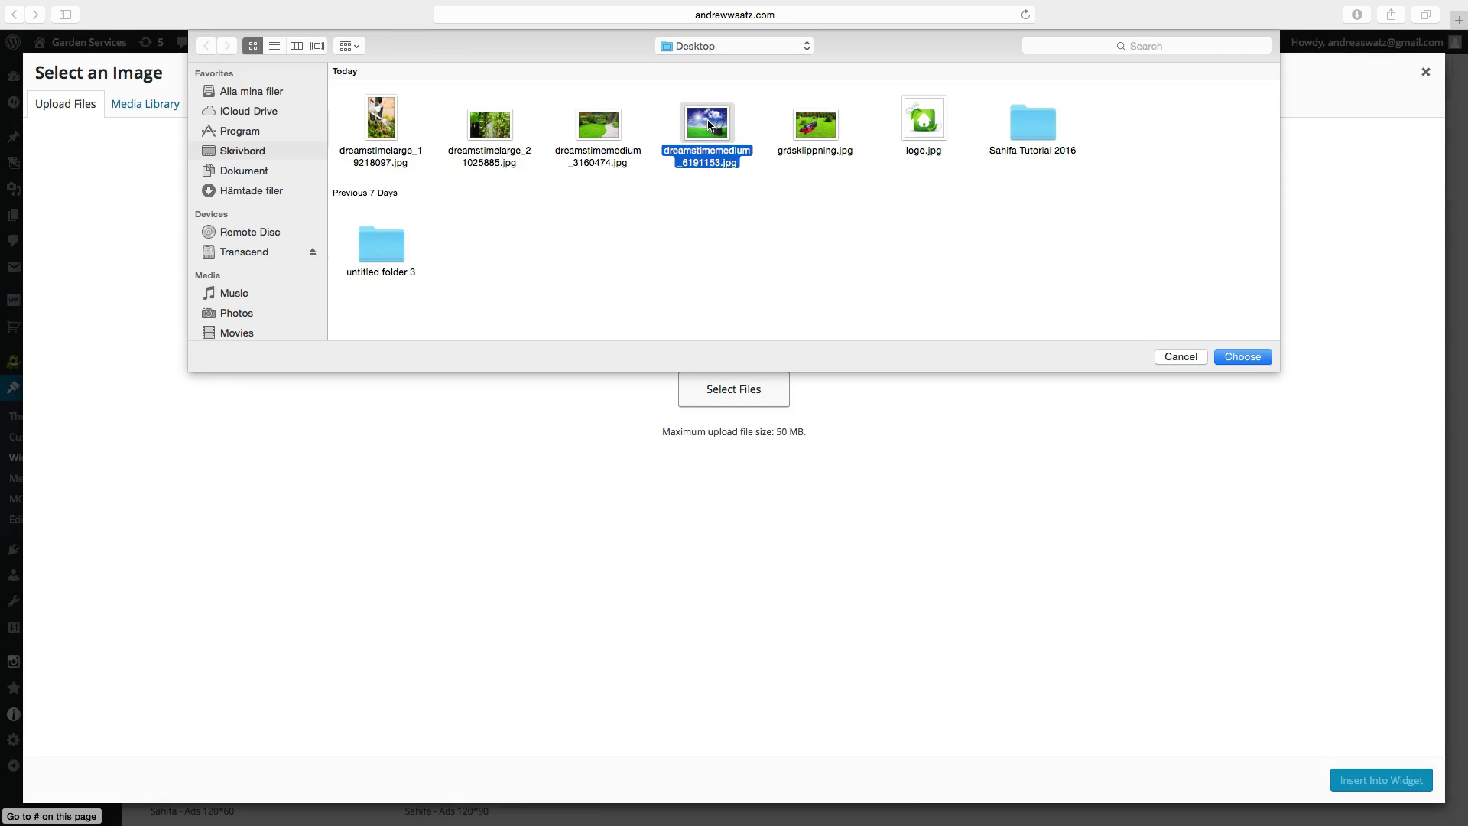
{"action": "left_click", "coordinate": [1245, 361]}
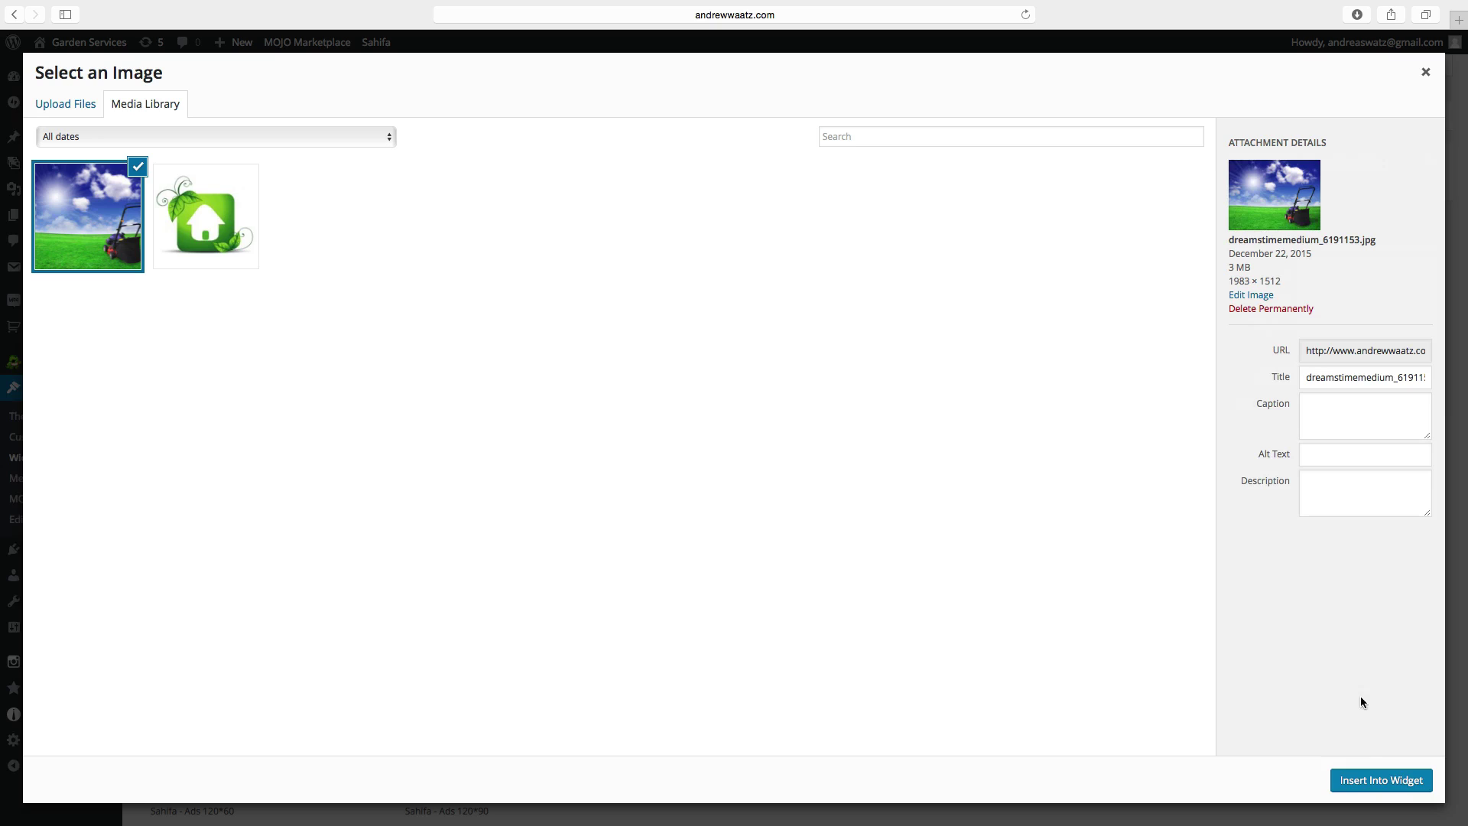
Step: Insert the mower photo into the widget, titled 'Our Services' with the caption 'Grass Mowing'
{"action": "left_click", "coordinate": [1368, 781]}
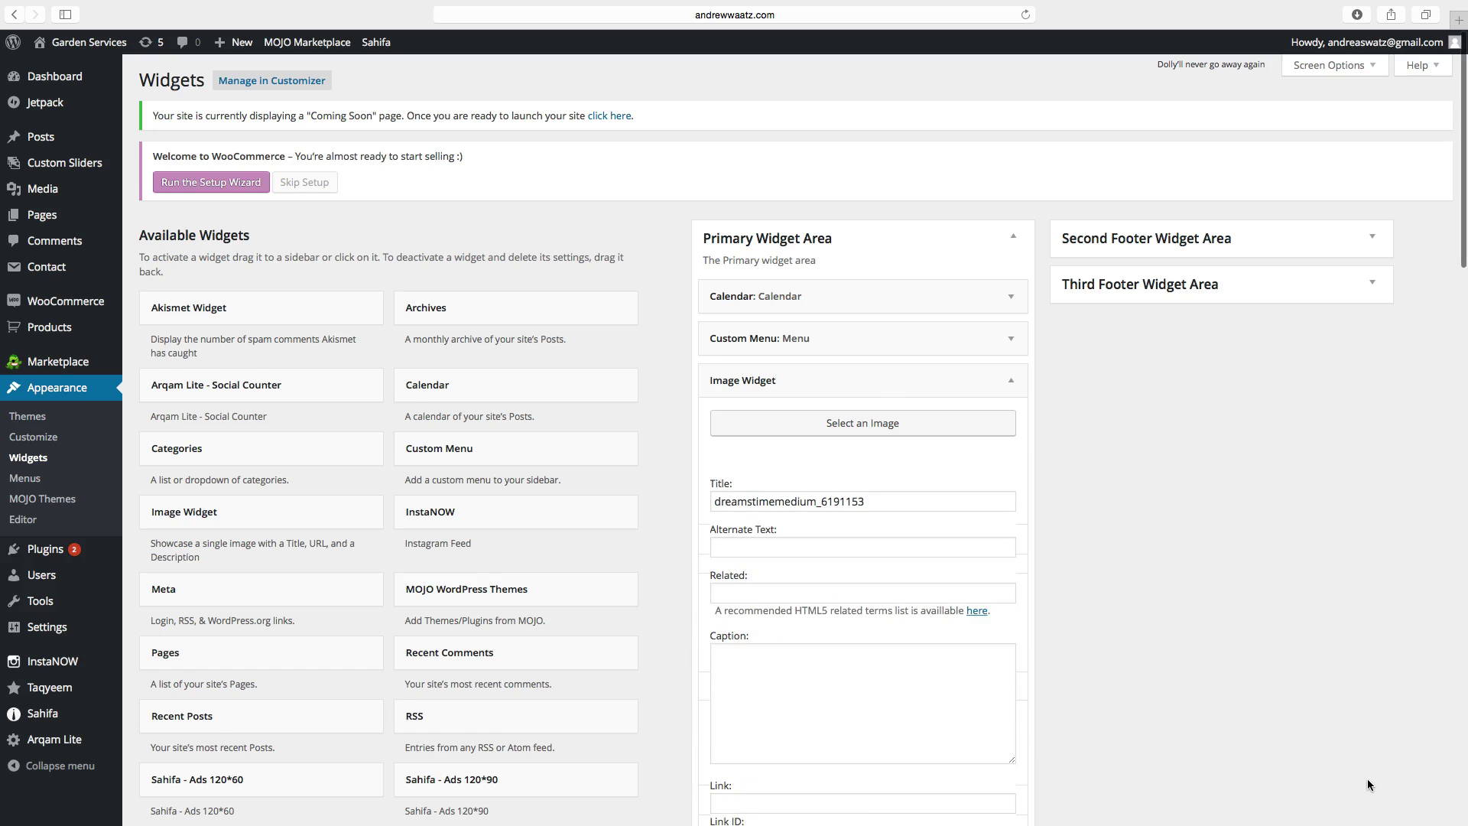
{"action": "left_click_drag", "start_coordinate": [878, 663], "coordinate": [699, 667]}
{"action": "key", "text": "BackSpace"}
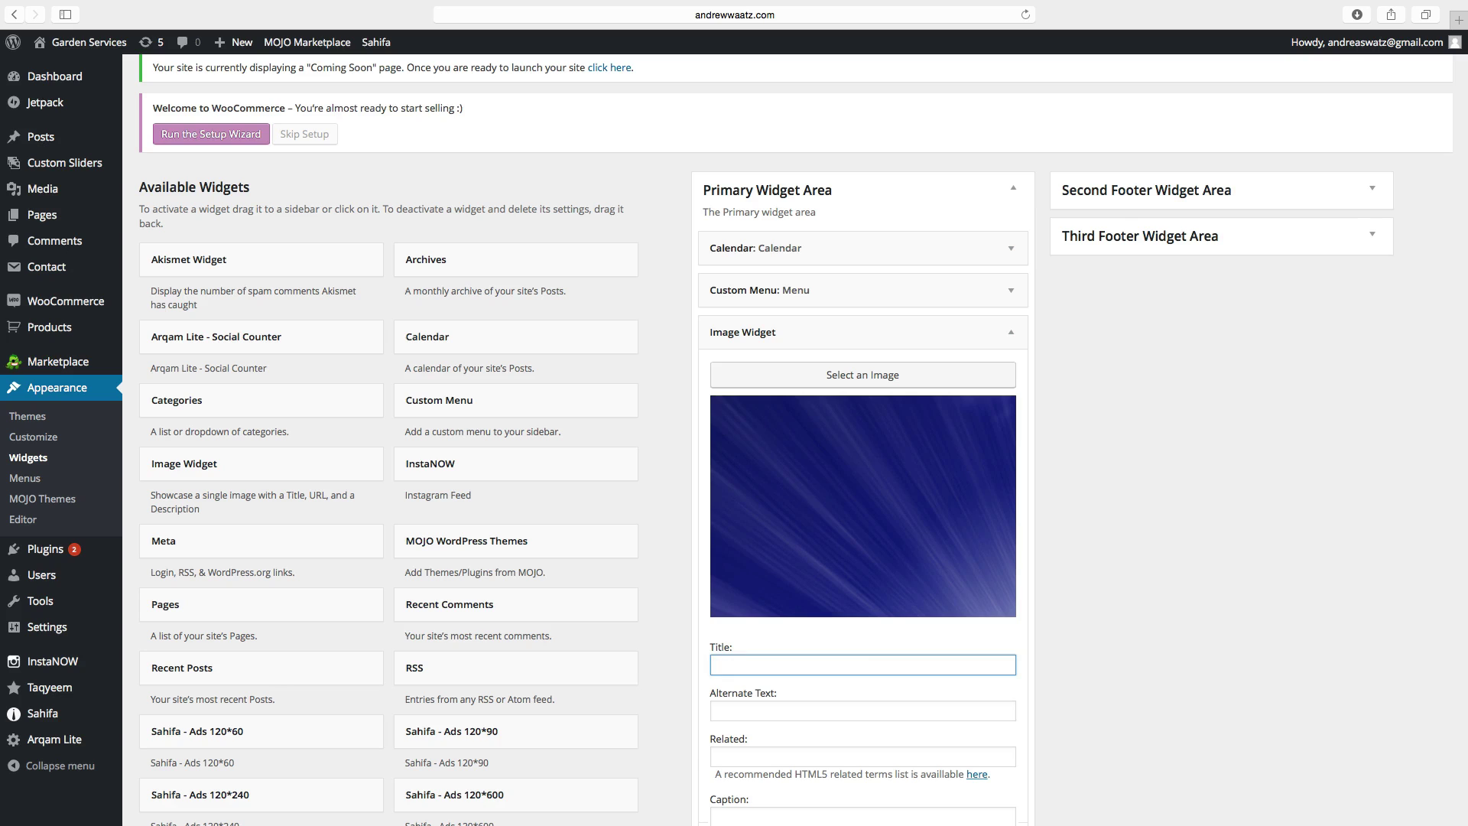
{"action": "type", "text": "Our Services"}
{"action": "scroll", "coordinate": [703, 666], "scroll_direction": "down", "scroll_amount": 5}
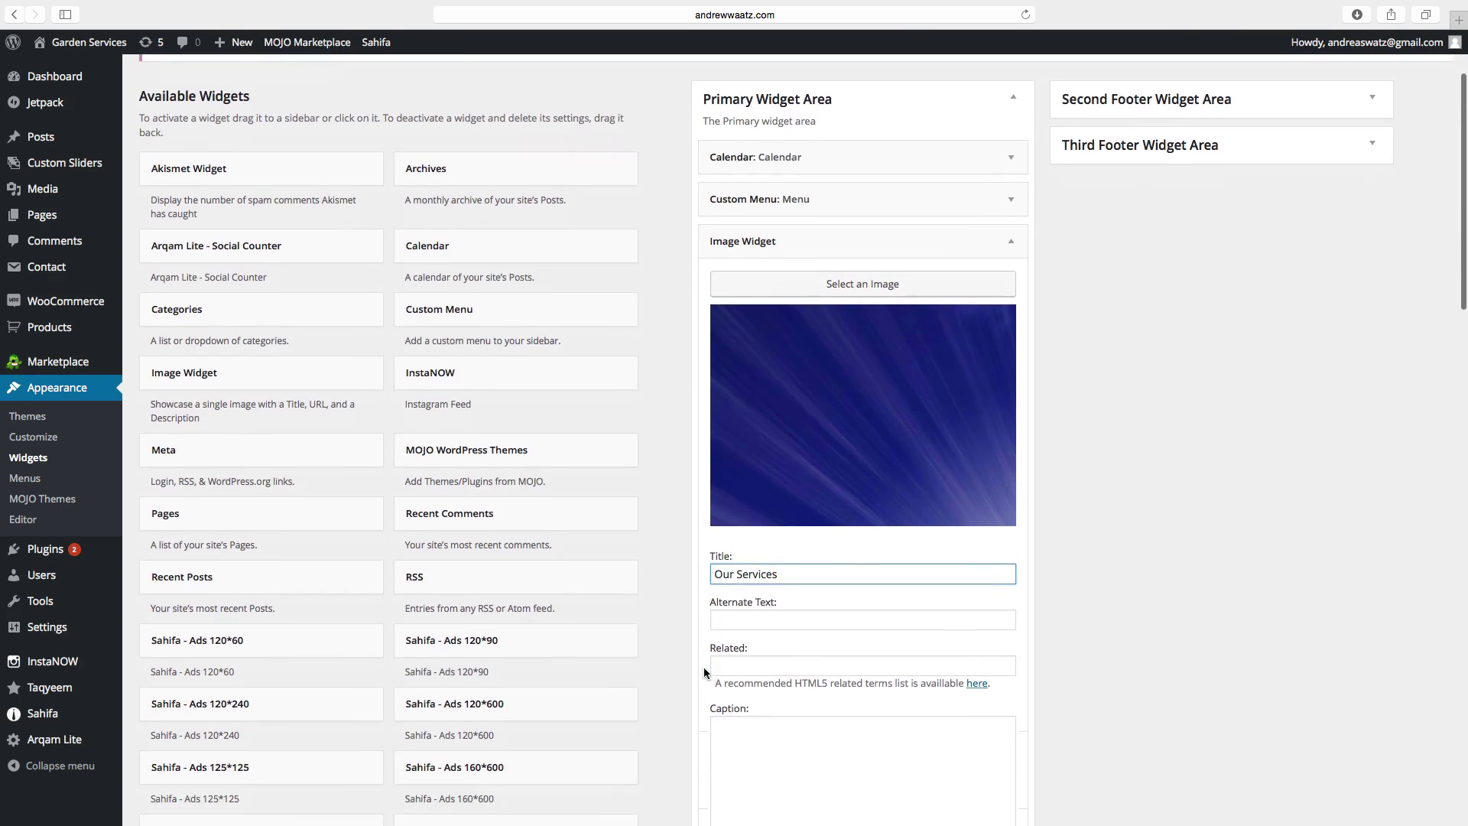
{"action": "scroll", "coordinate": [702, 660], "scroll_direction": "down", "scroll_amount": 1}
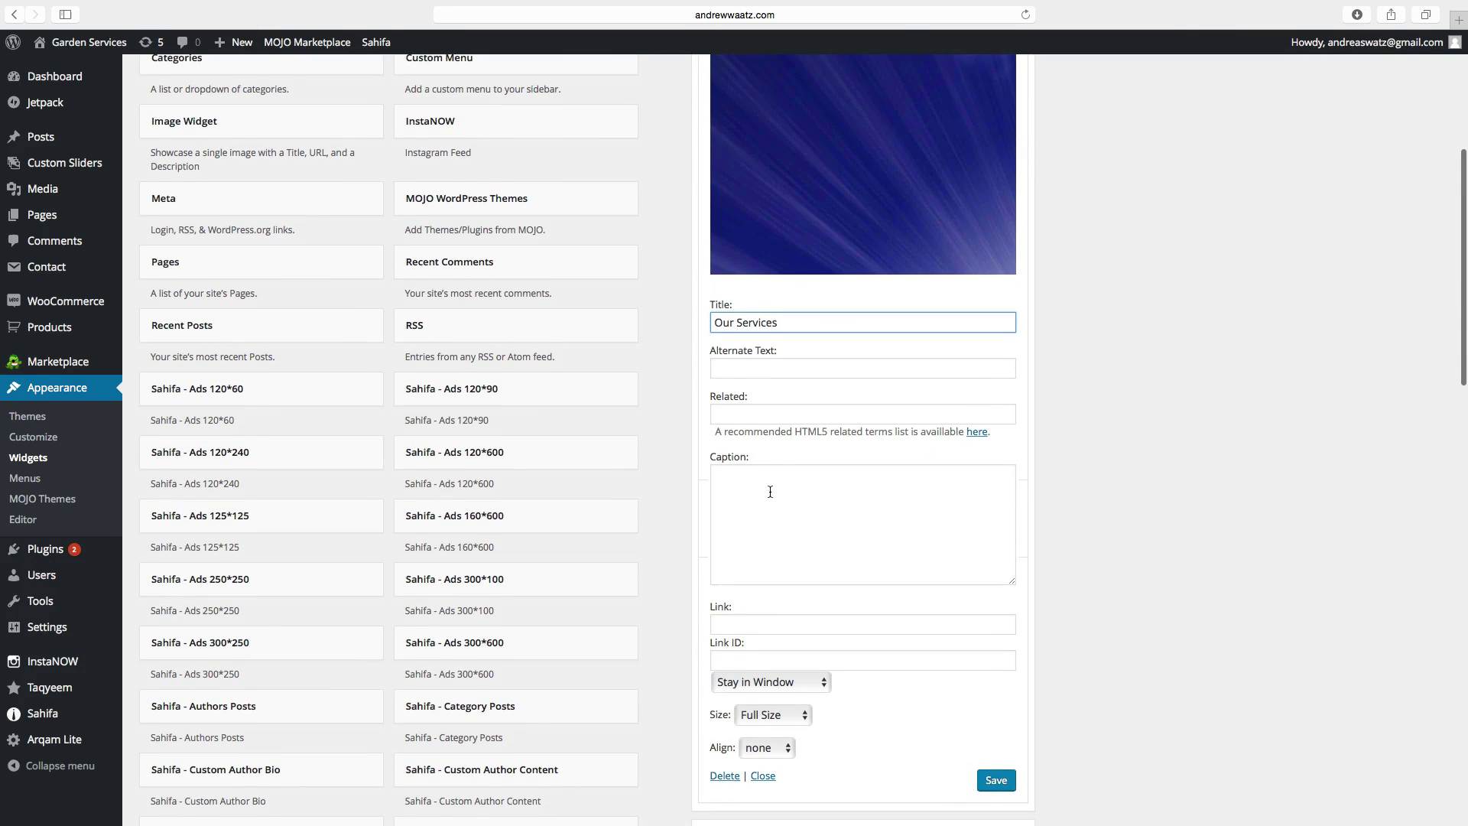
{"action": "left_click", "coordinate": [745, 482]}
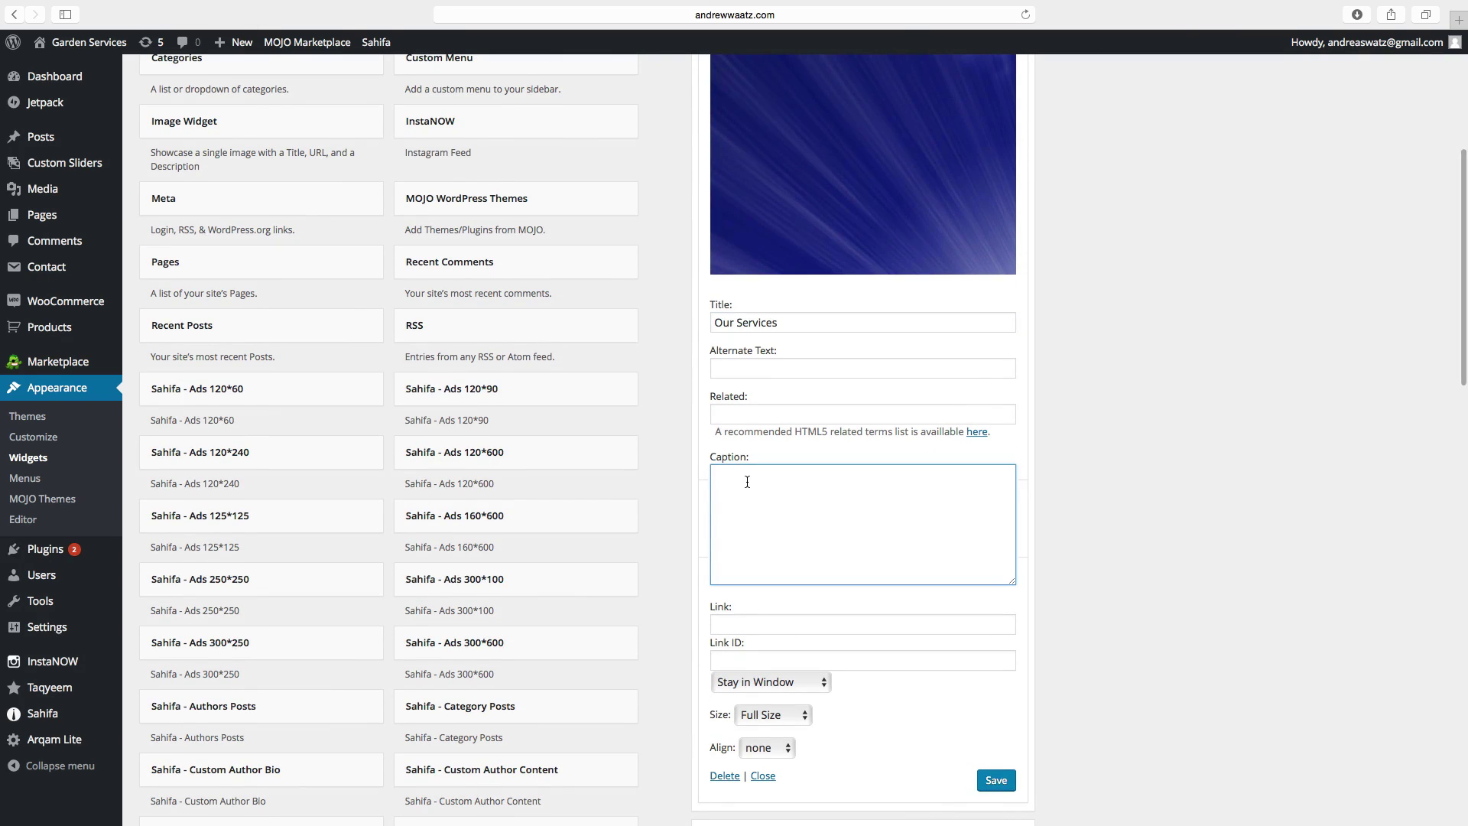
{"action": "type", "text": "Gr"}
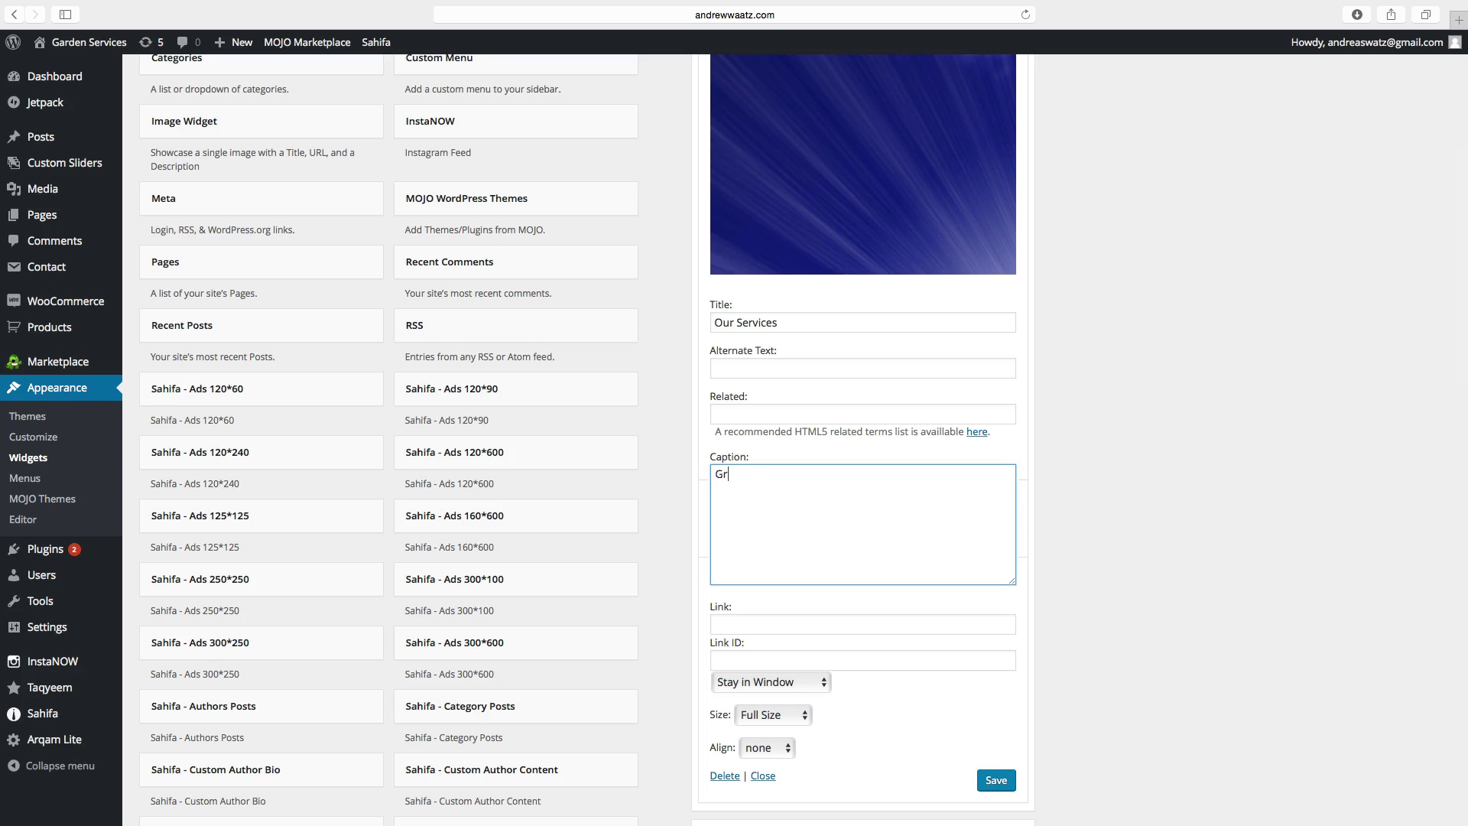
{"action": "type", "text": "ass Mowing"}
Step: Set the image size to Medium and alignment to center, then save the widget
{"action": "scroll", "coordinate": [748, 593], "scroll_direction": "down", "scroll_amount": 2}
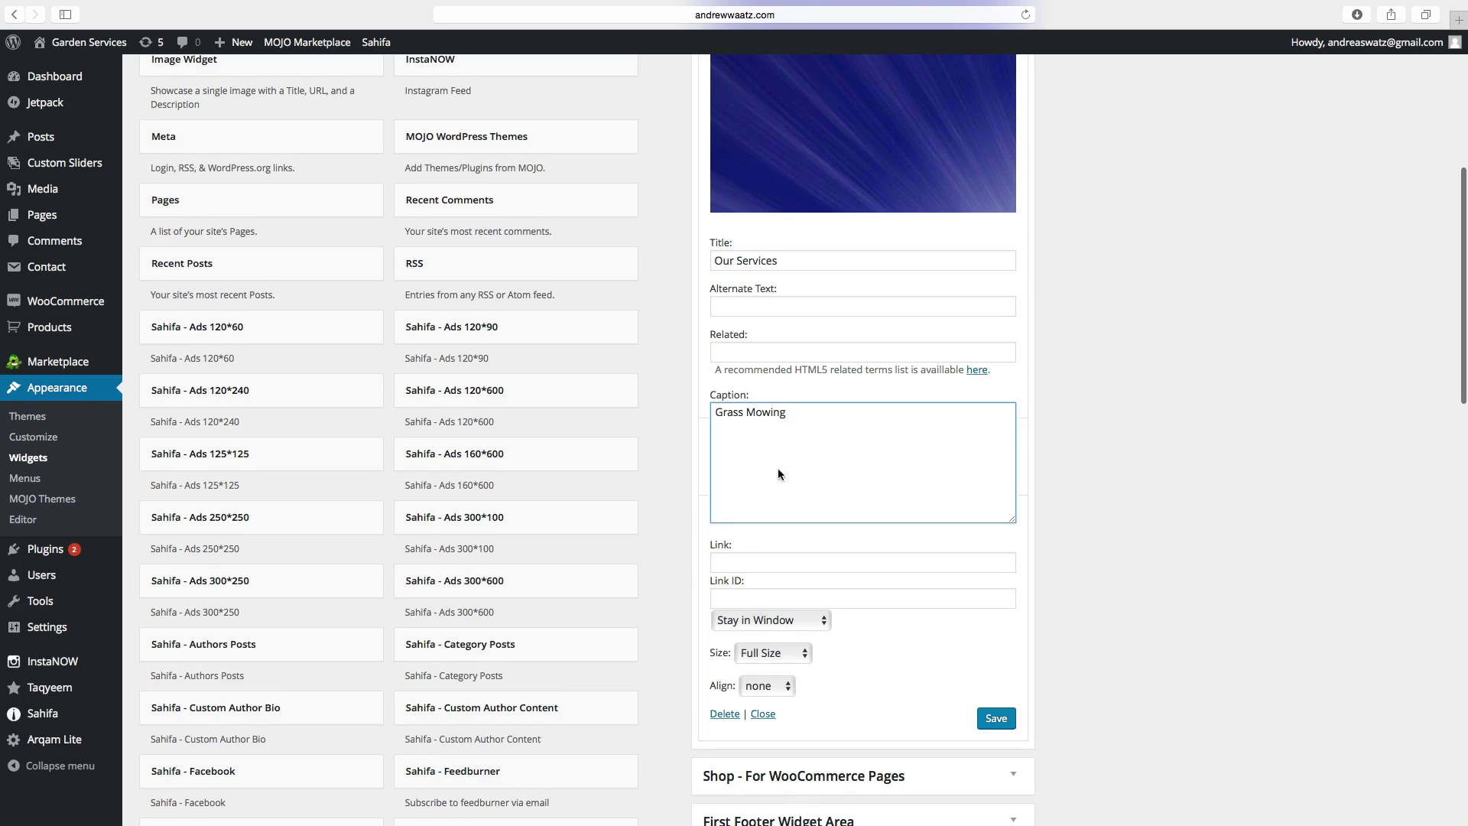
{"action": "left_click", "coordinate": [737, 564]}
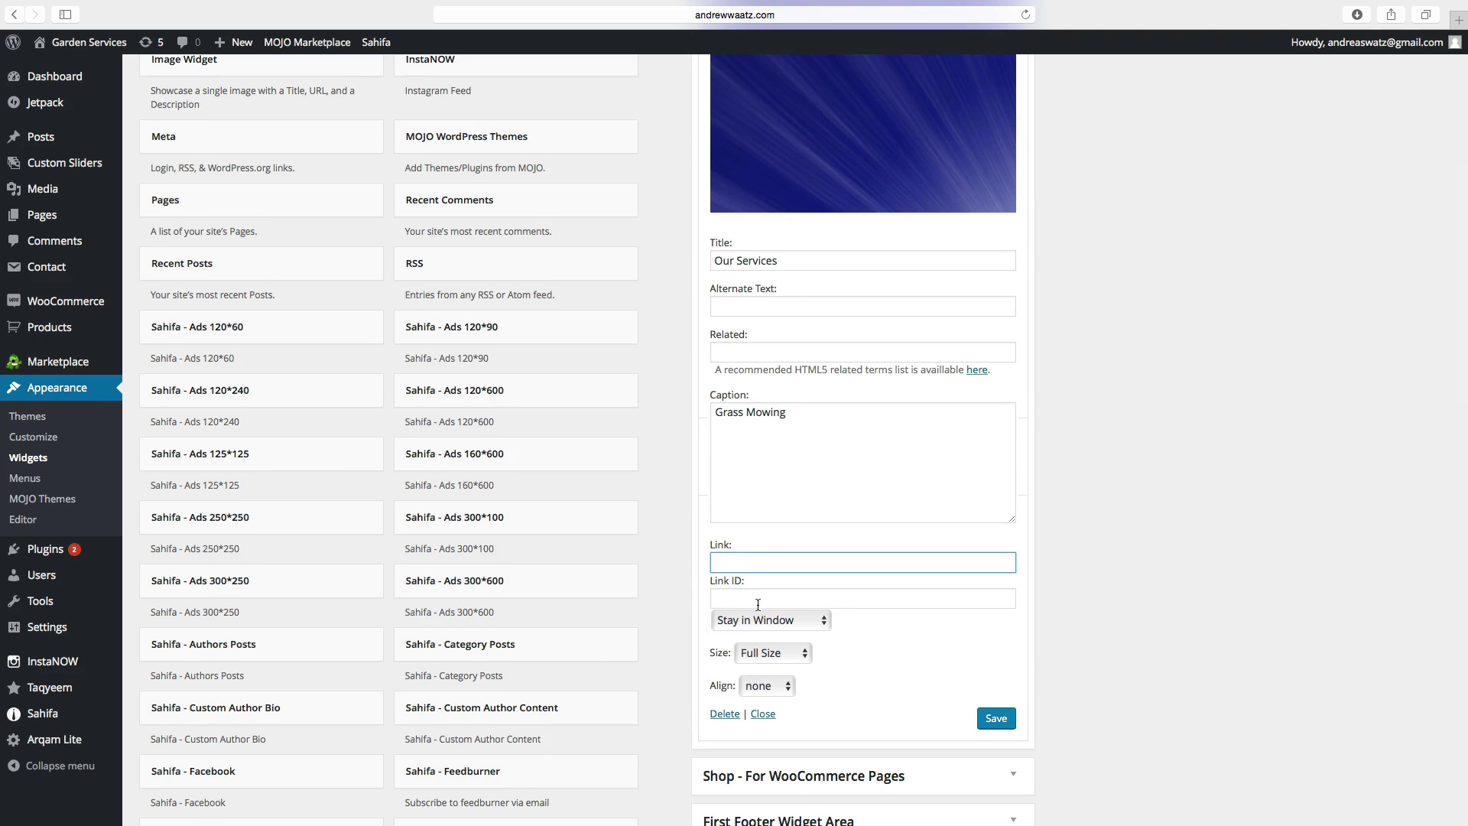
{"action": "scroll", "coordinate": [762, 607], "scroll_direction": "down", "scroll_amount": 2}
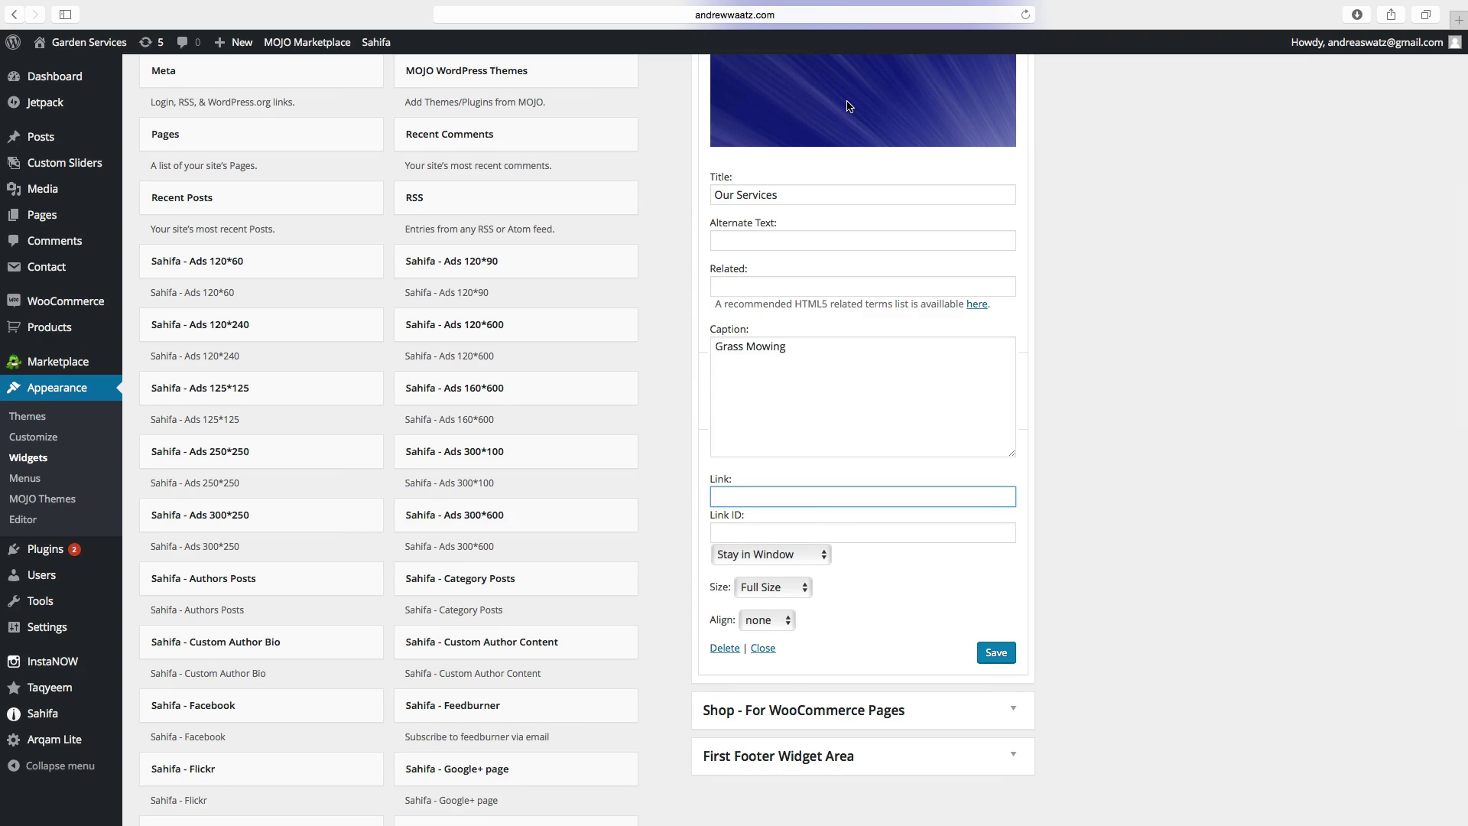
{"action": "left_click", "coordinate": [768, 589]}
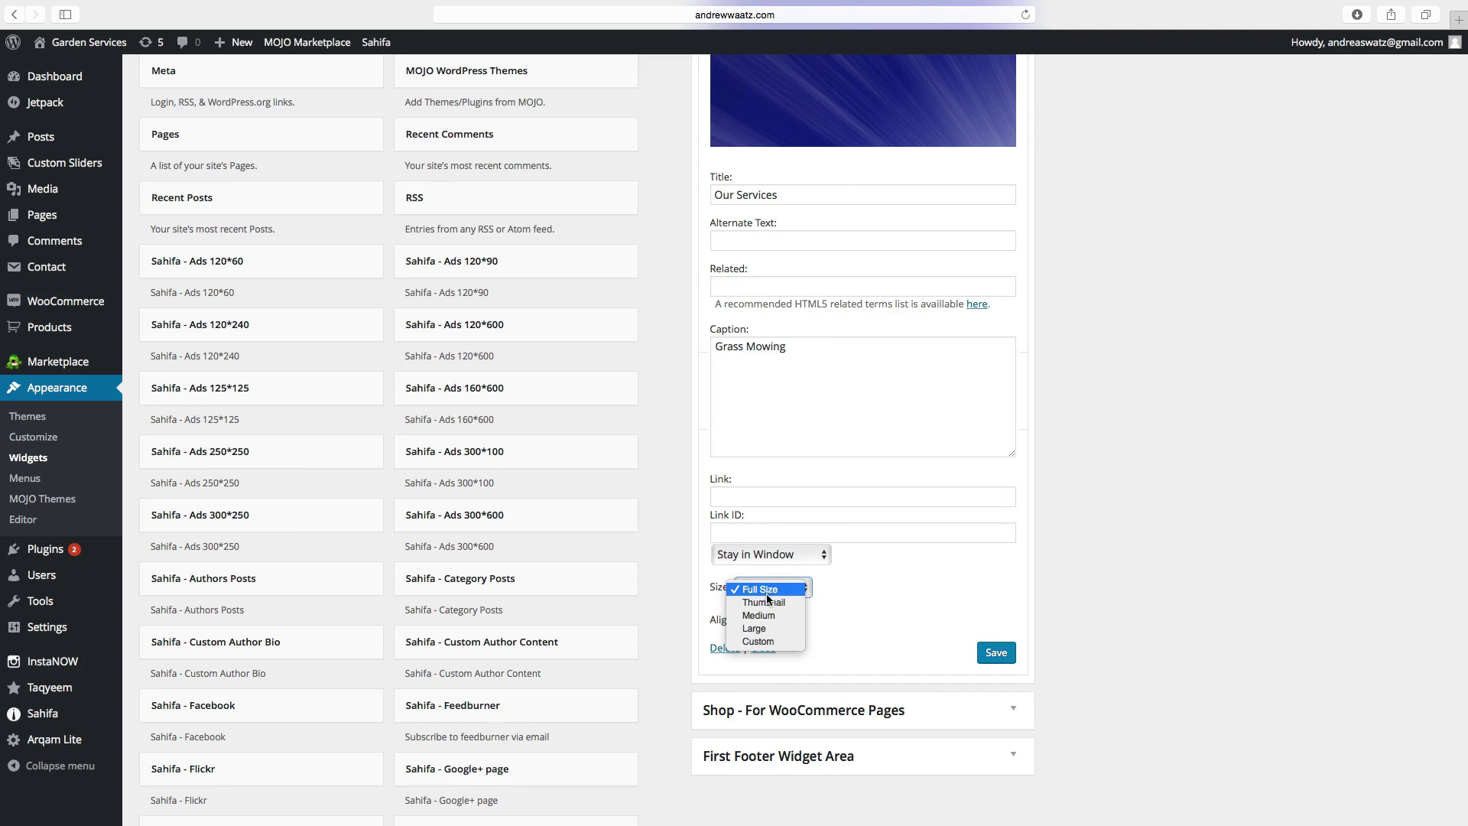
{"action": "key", "text": "Escape"}
{"action": "key", "text": "Down"}
{"action": "key", "text": "Down"}
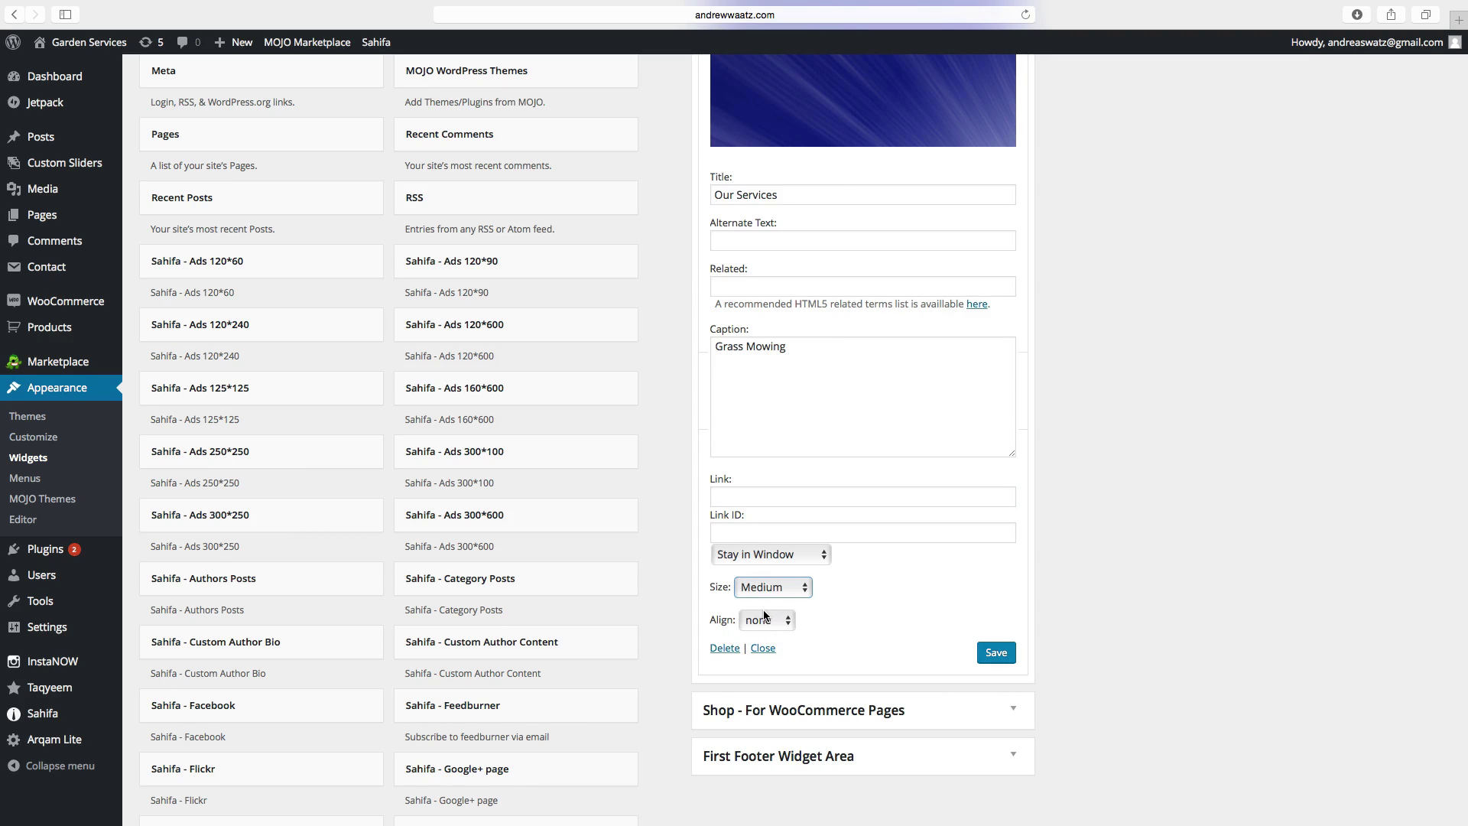
{"action": "left_click", "coordinate": [756, 622]}
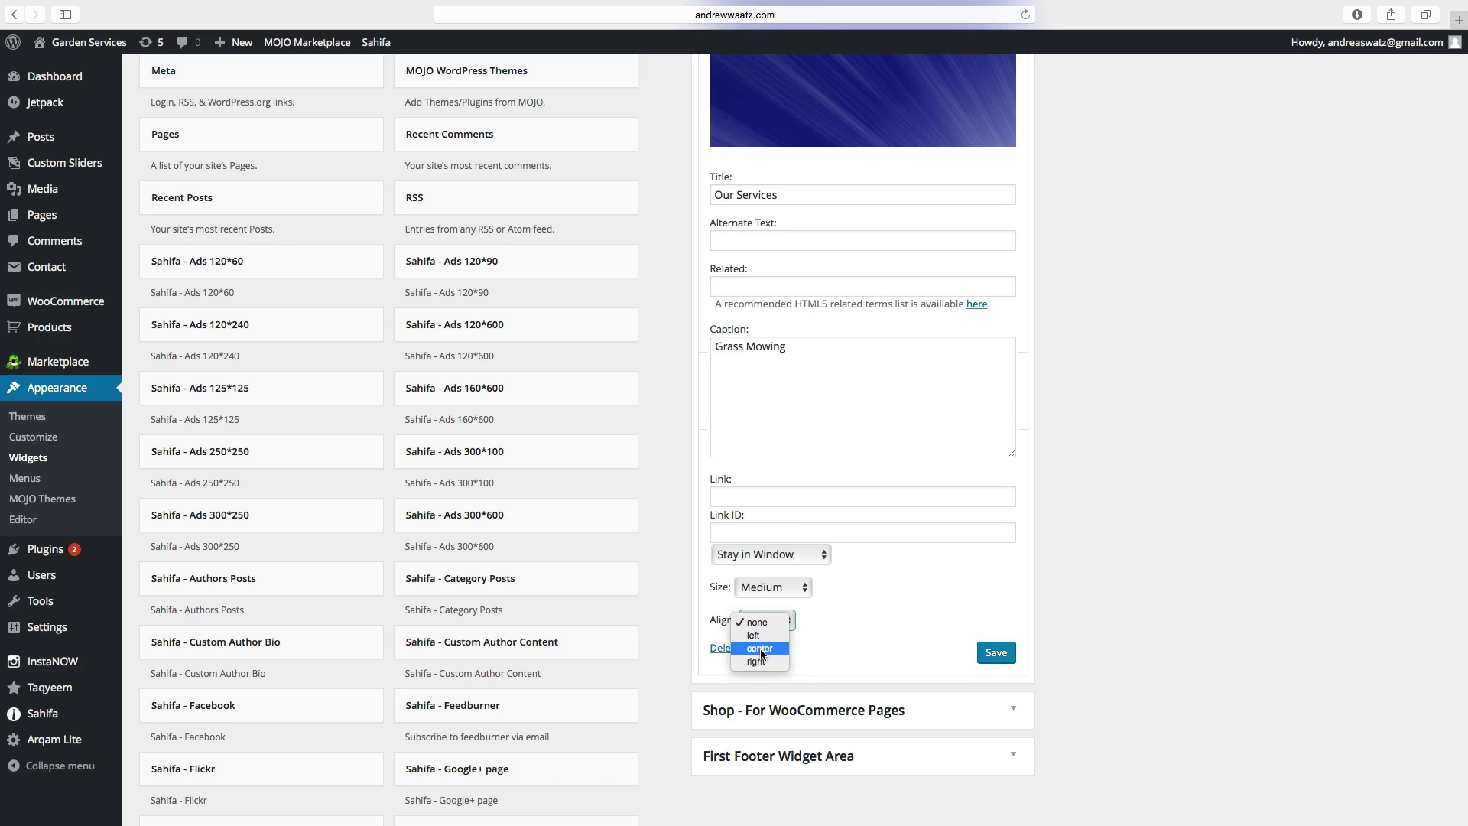
{"action": "left_click", "coordinate": [760, 648]}
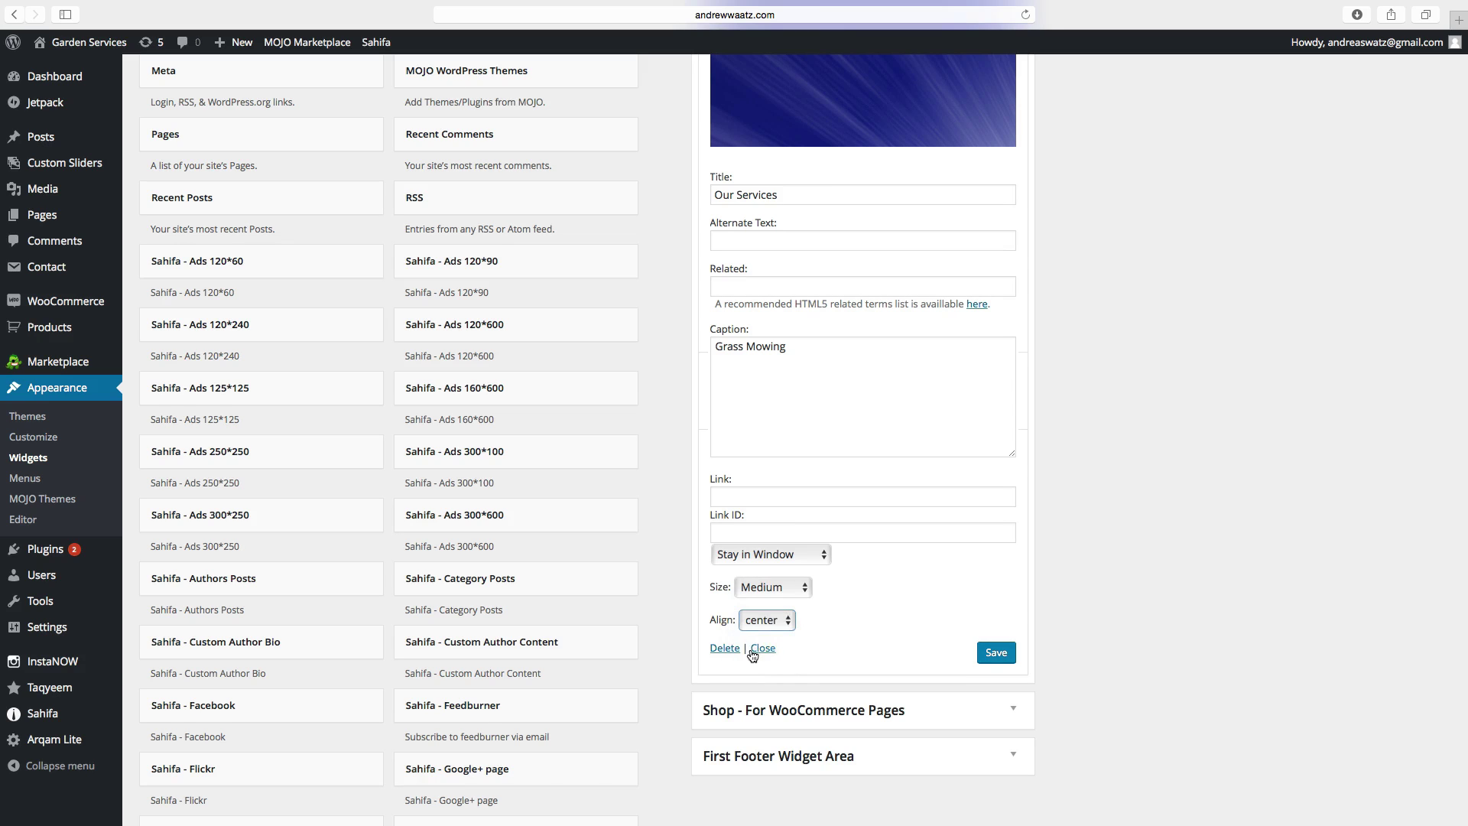
{"action": "left_click", "coordinate": [993, 655]}
Step: Move the Our Services image widget to the top and Calendar below Custom Menu
{"action": "scroll", "coordinate": [862, 612], "scroll_direction": "up", "scroll_amount": 5}
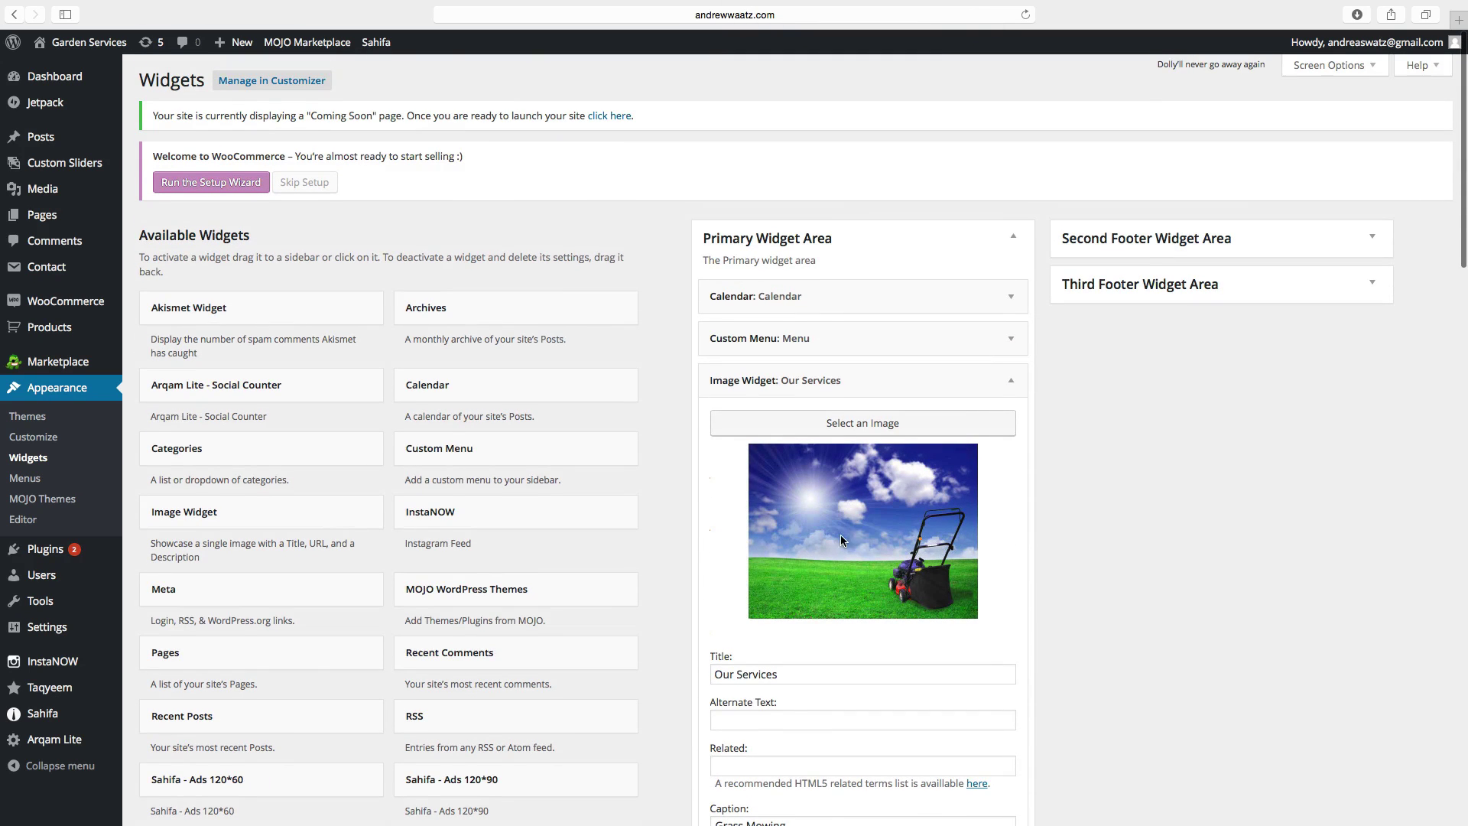
{"action": "left_click", "coordinate": [1012, 381]}
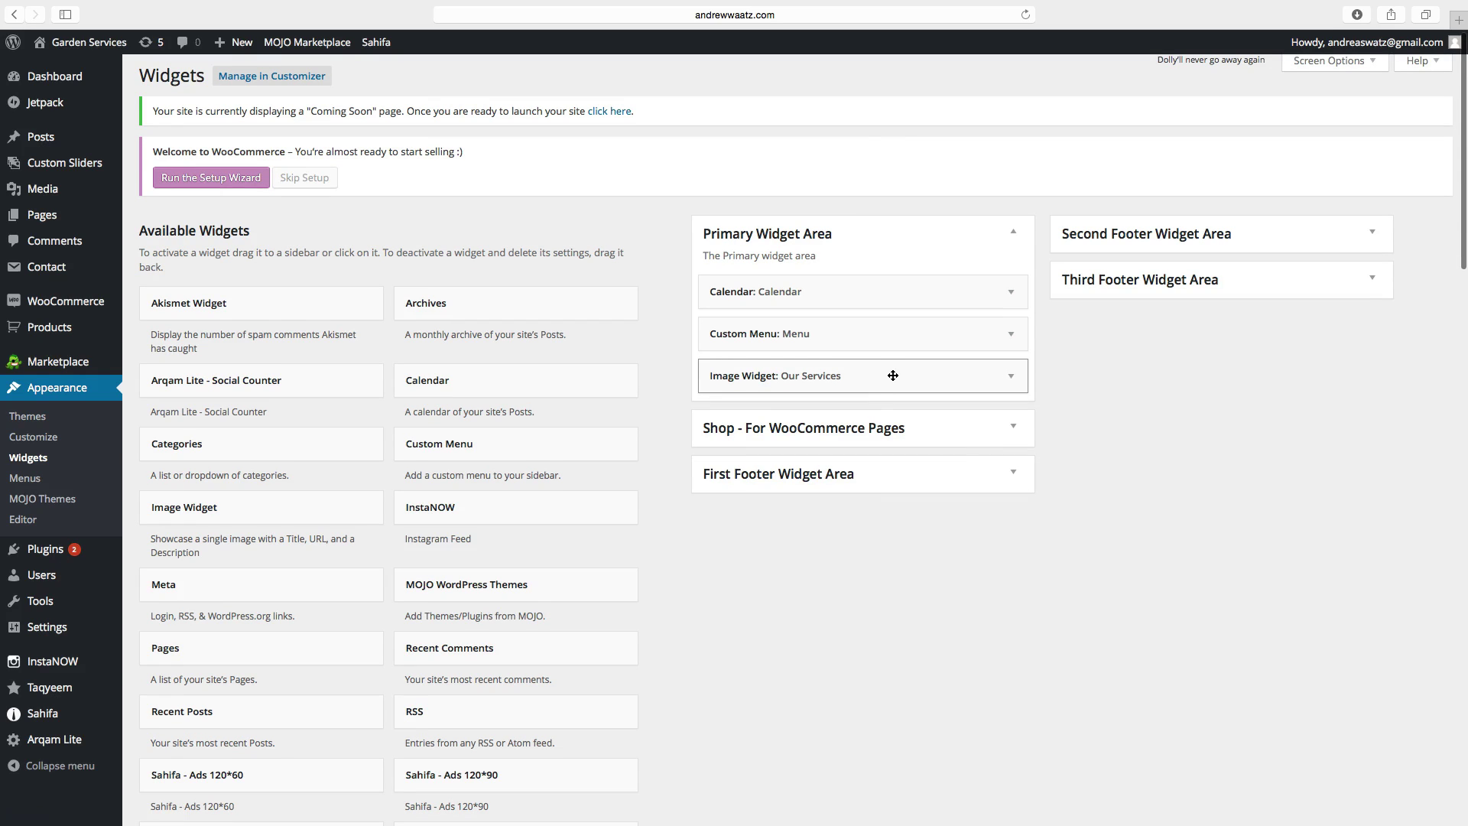
{"action": "left_click_drag", "start_coordinate": [892, 375], "coordinate": [894, 296]}
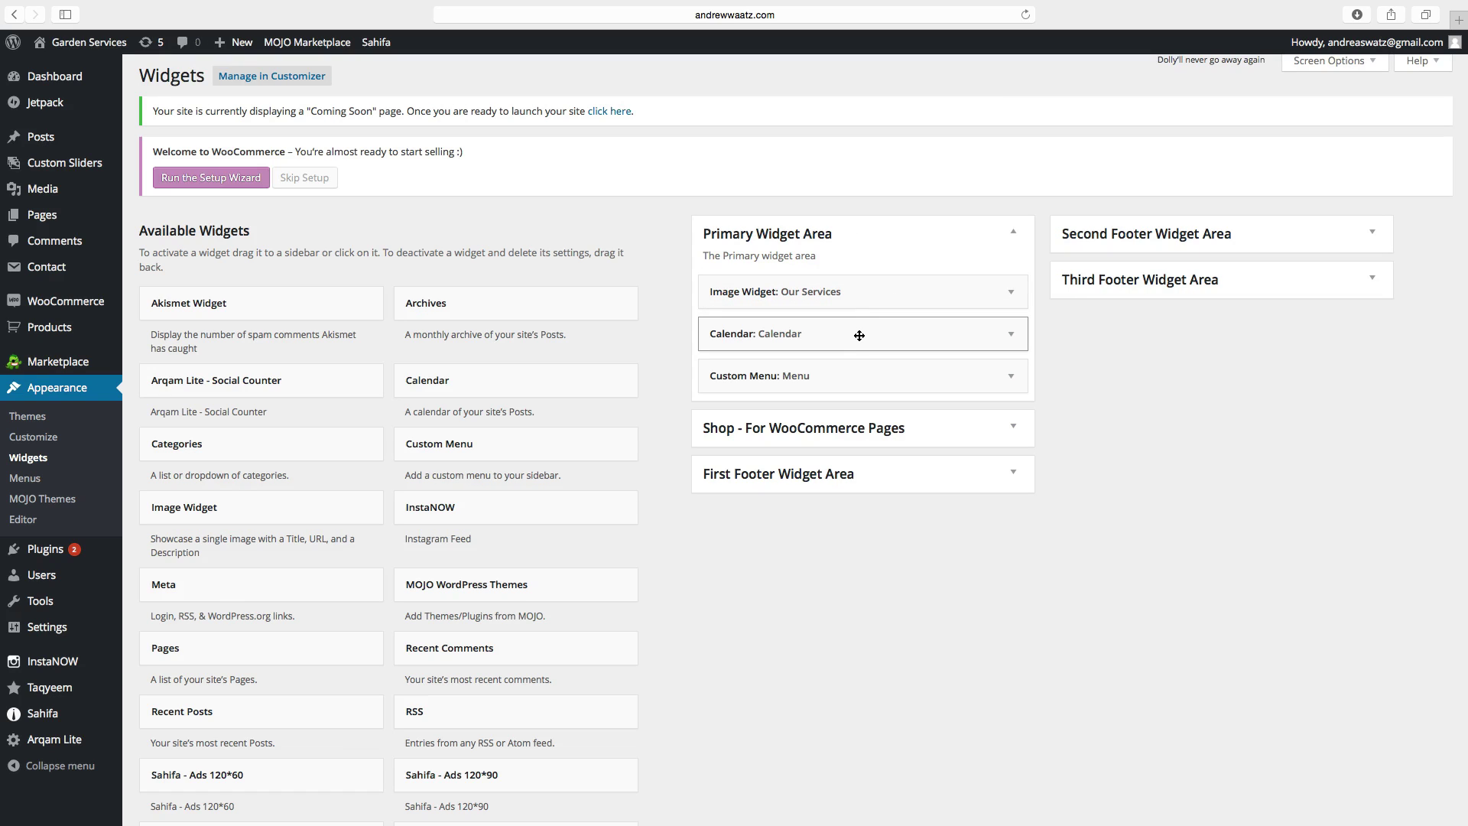
{"action": "left_click_drag", "start_coordinate": [860, 336], "coordinate": [855, 375]}
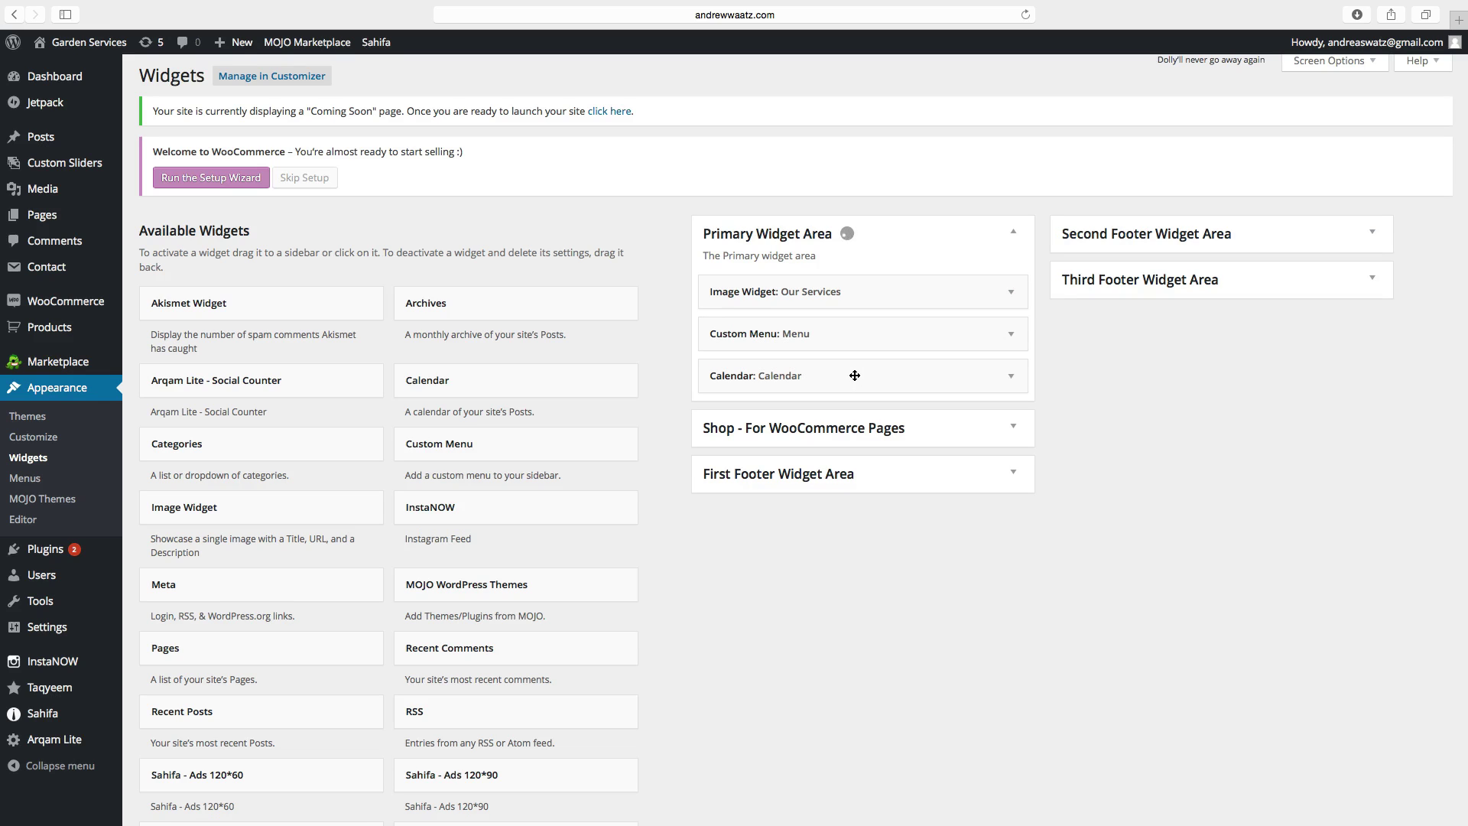
Step: Visit the Garden Services front page and scroll through the sidebar to check the new widgets
{"action": "left_click", "coordinate": [82, 46]}
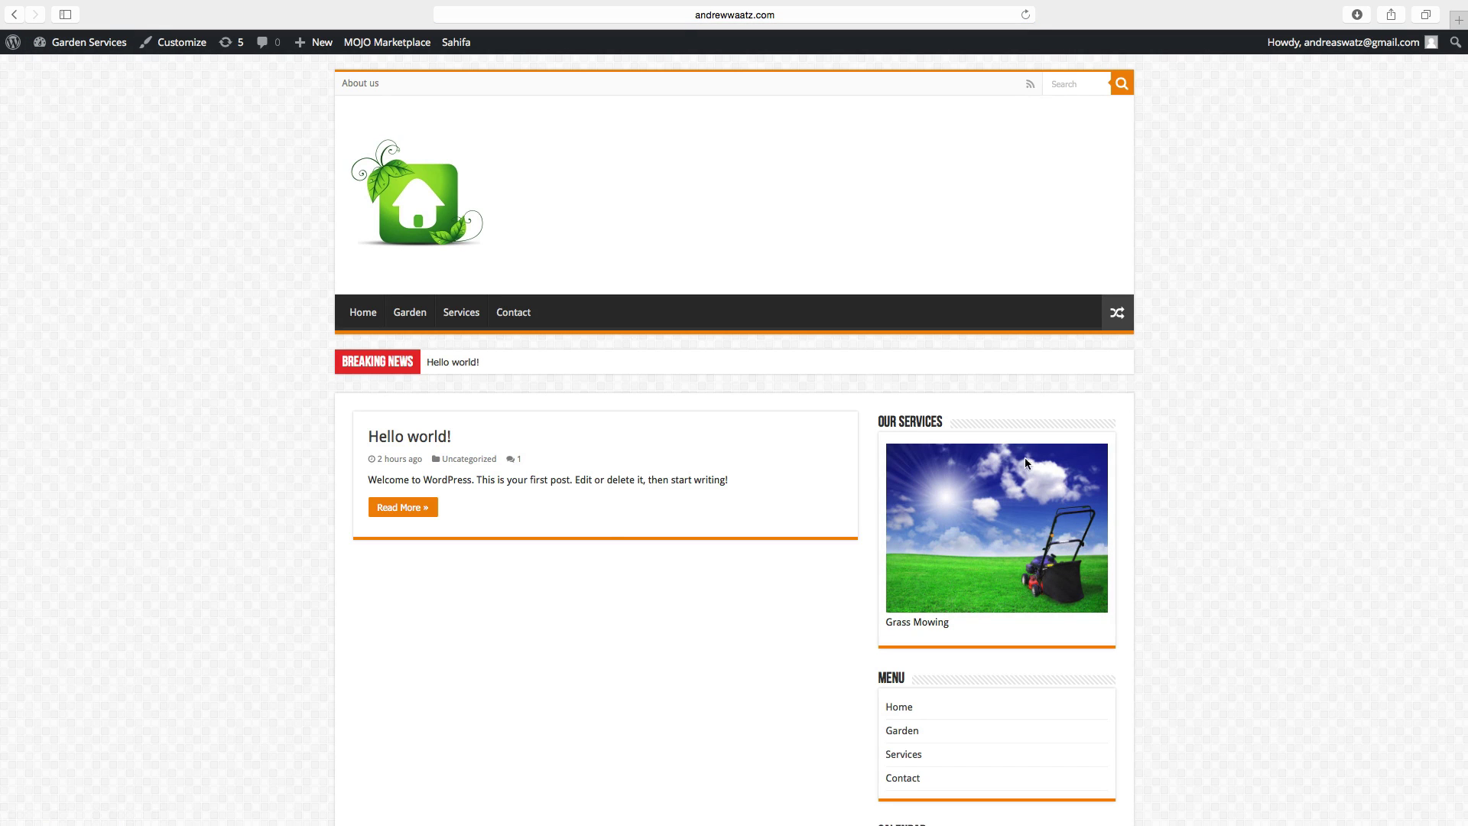
{"action": "scroll", "coordinate": [988, 495], "scroll_direction": "down", "scroll_amount": 5}
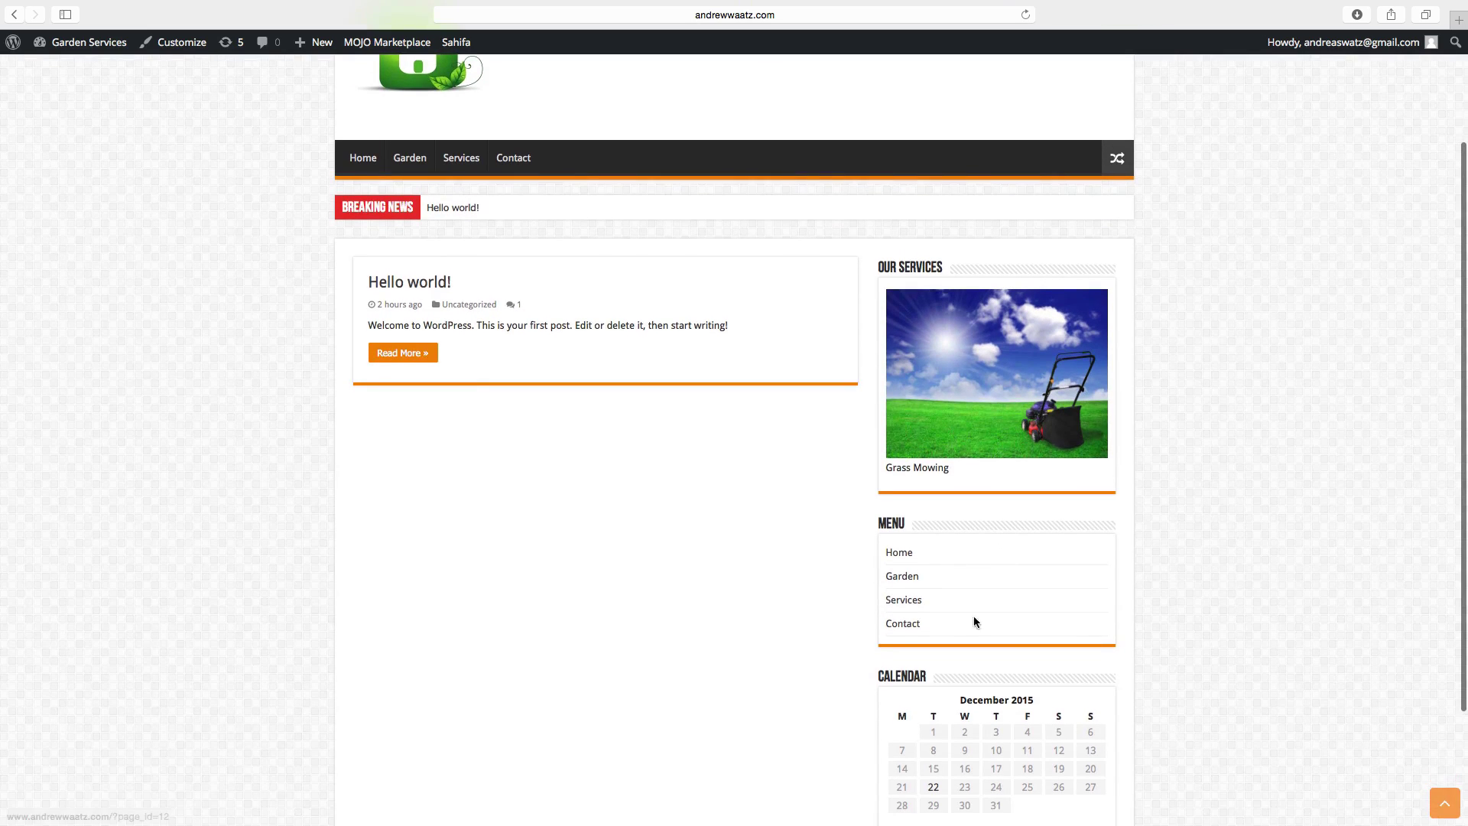
{"action": "scroll", "coordinate": [969, 550], "scroll_direction": "down", "scroll_amount": 5}
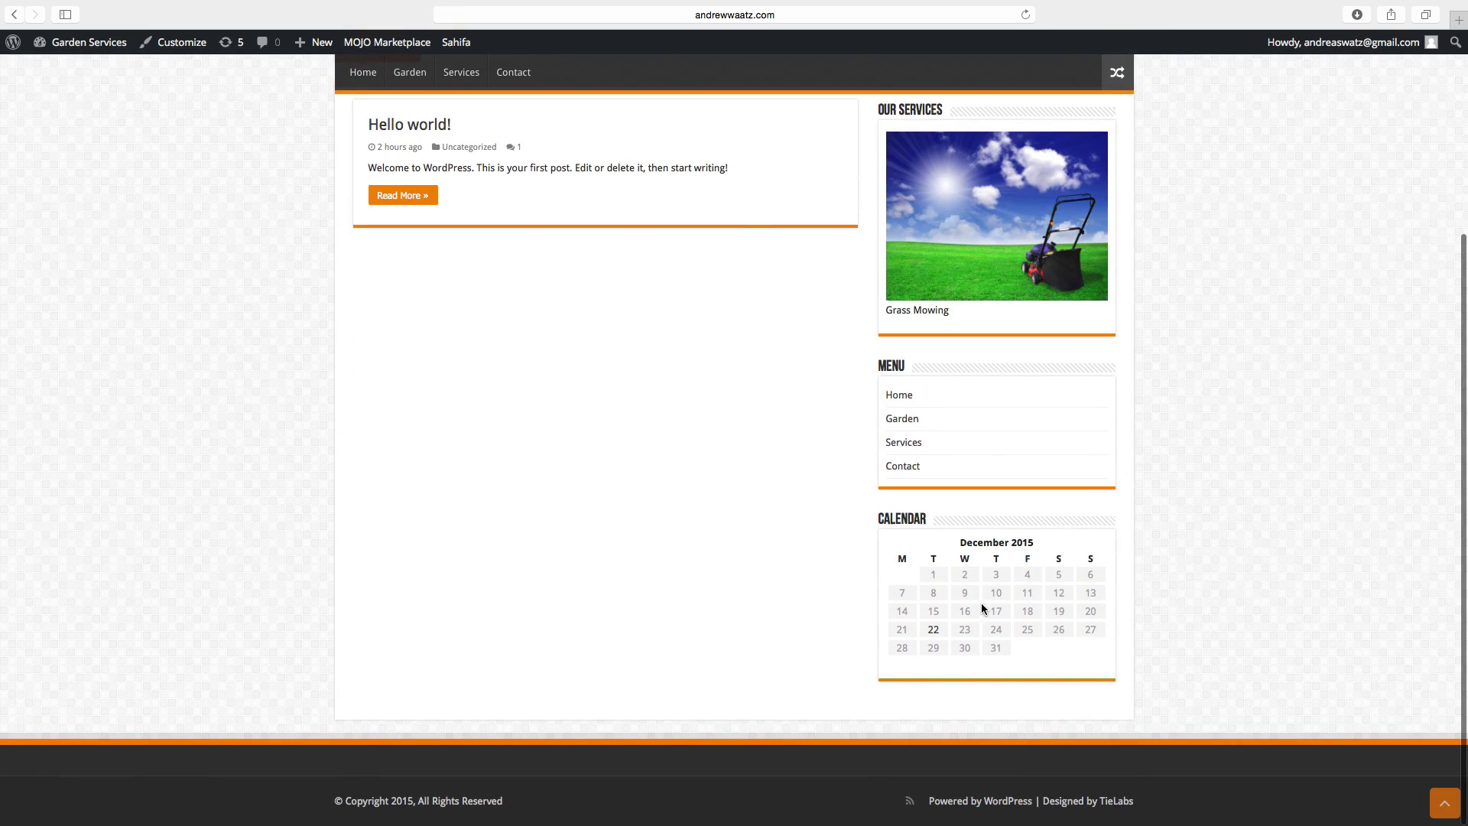
{"action": "scroll", "coordinate": [552, 453], "scroll_direction": "up", "scroll_amount": 3}
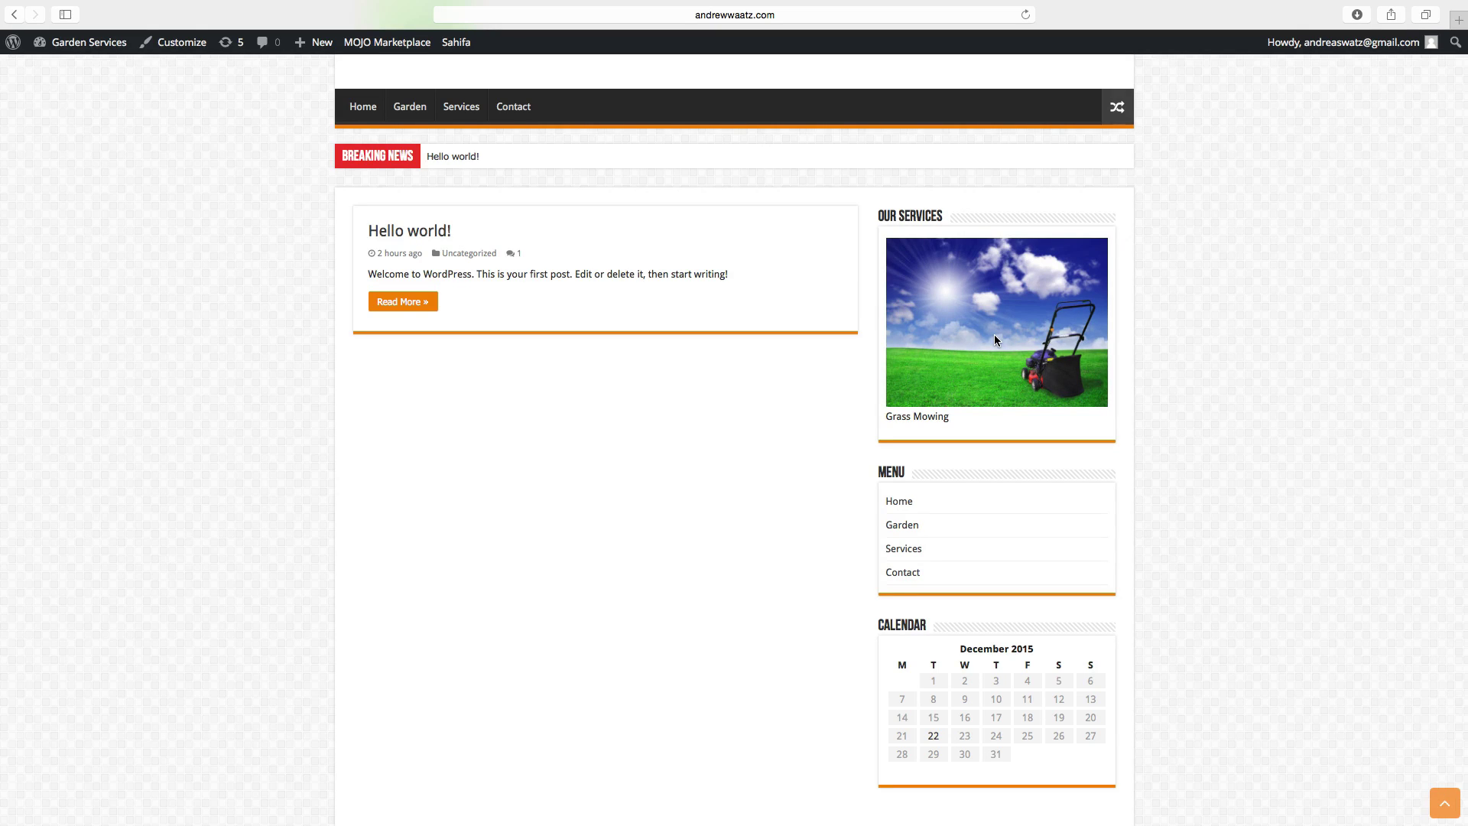
{"action": "scroll", "coordinate": [446, 636], "scroll_direction": "down", "scroll_amount": 3}
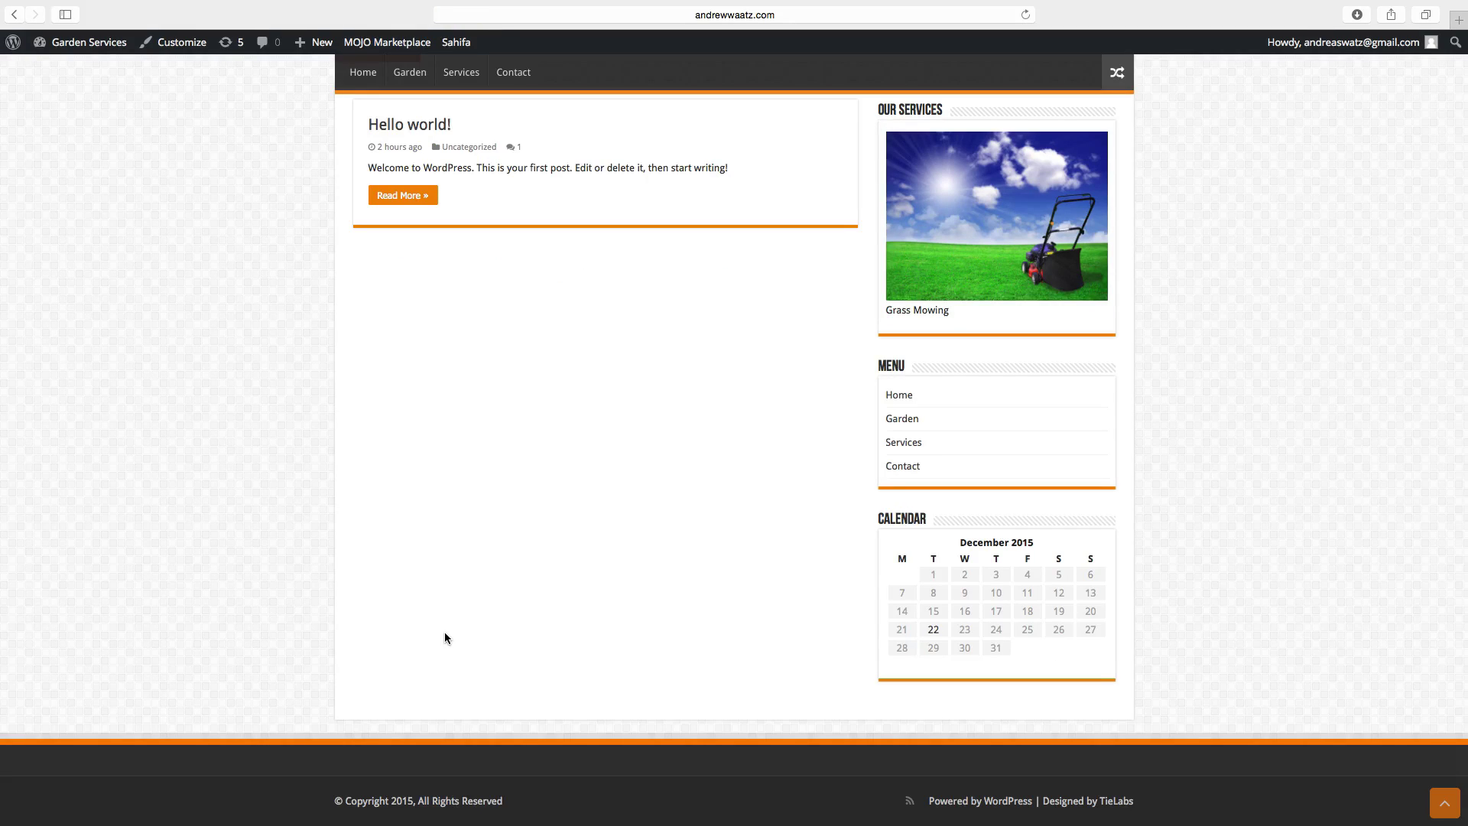